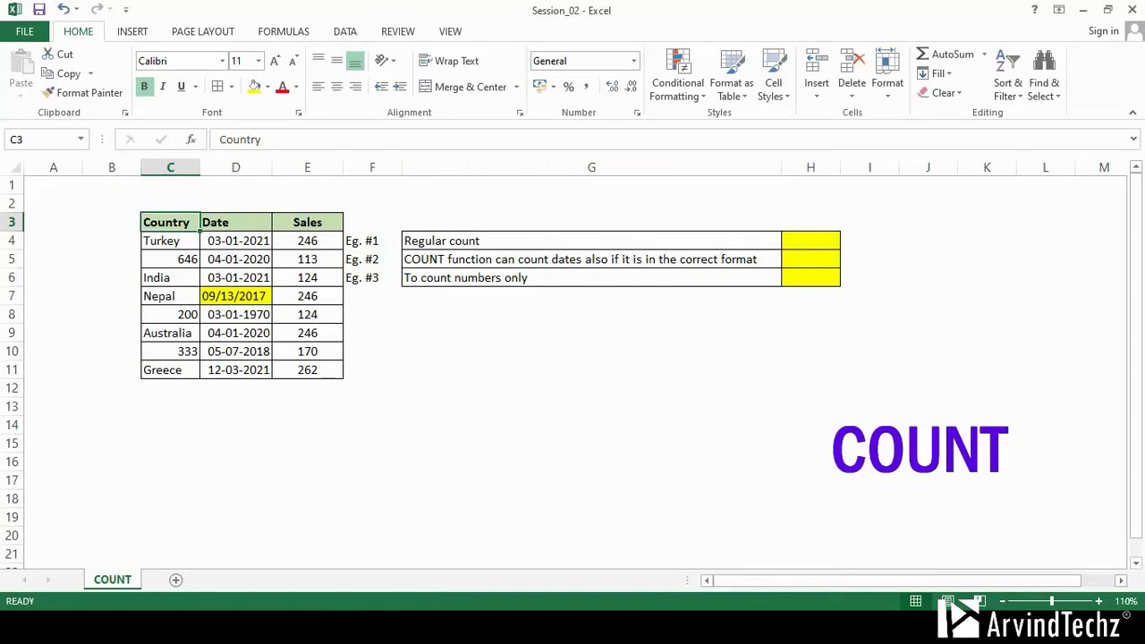
# Step: Enter =COUNT(E4:E11) in H4 so the Regular count shows 8
pyautogui.click(811, 241)
pyautogui.write('=count')
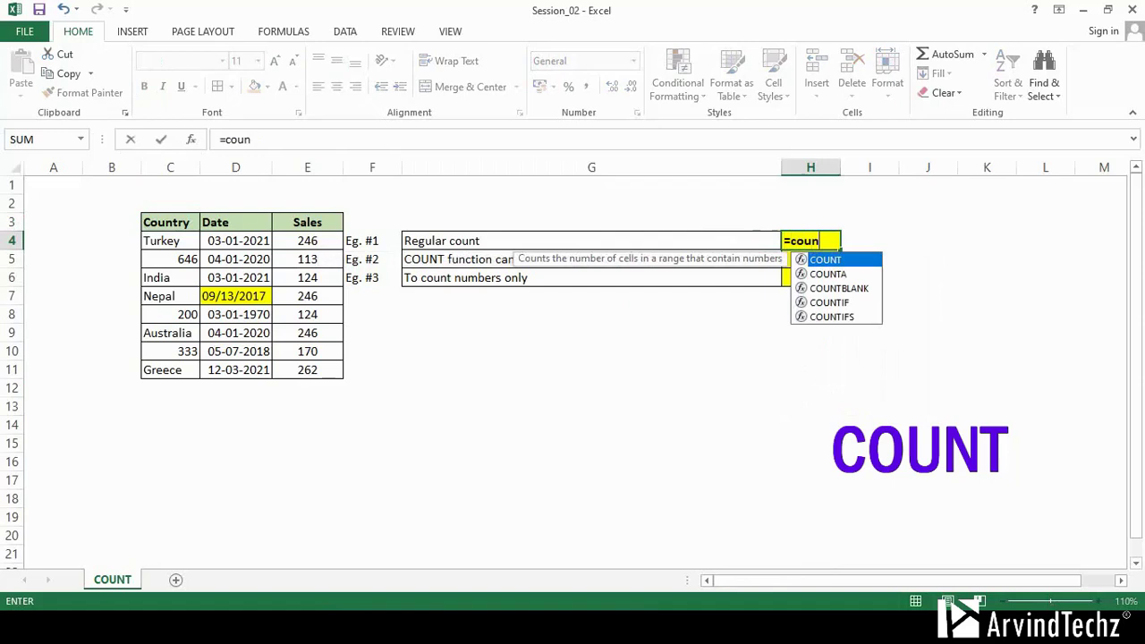
pyautogui.press('Tab')
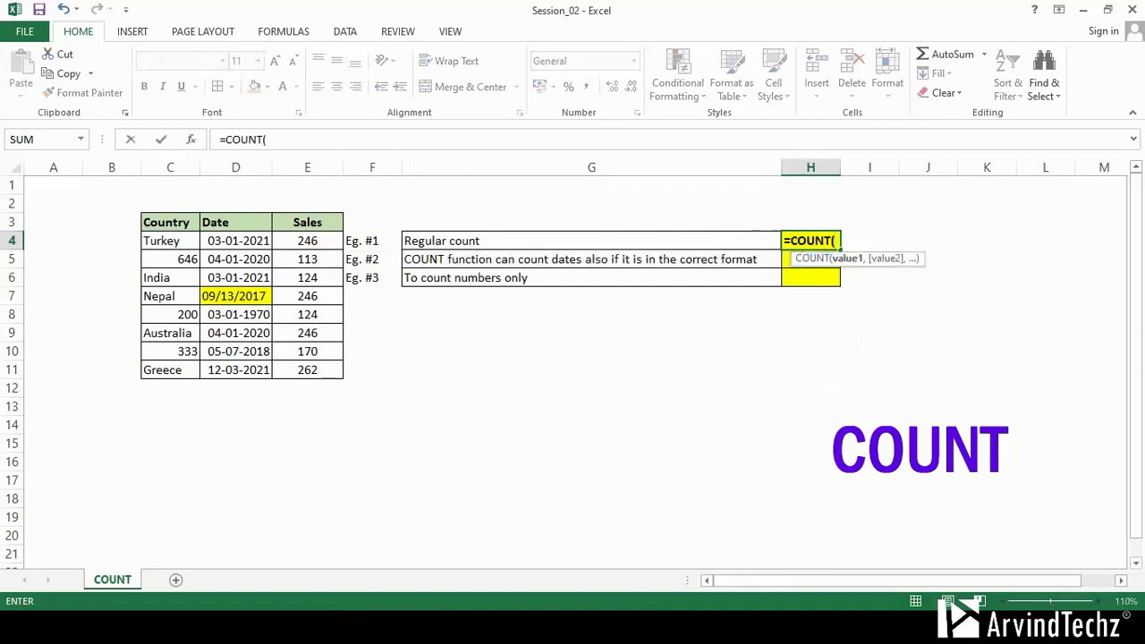
pyautogui.moveTo(306, 240); pyautogui.dragTo(307, 369)
pyautogui.press('Return')
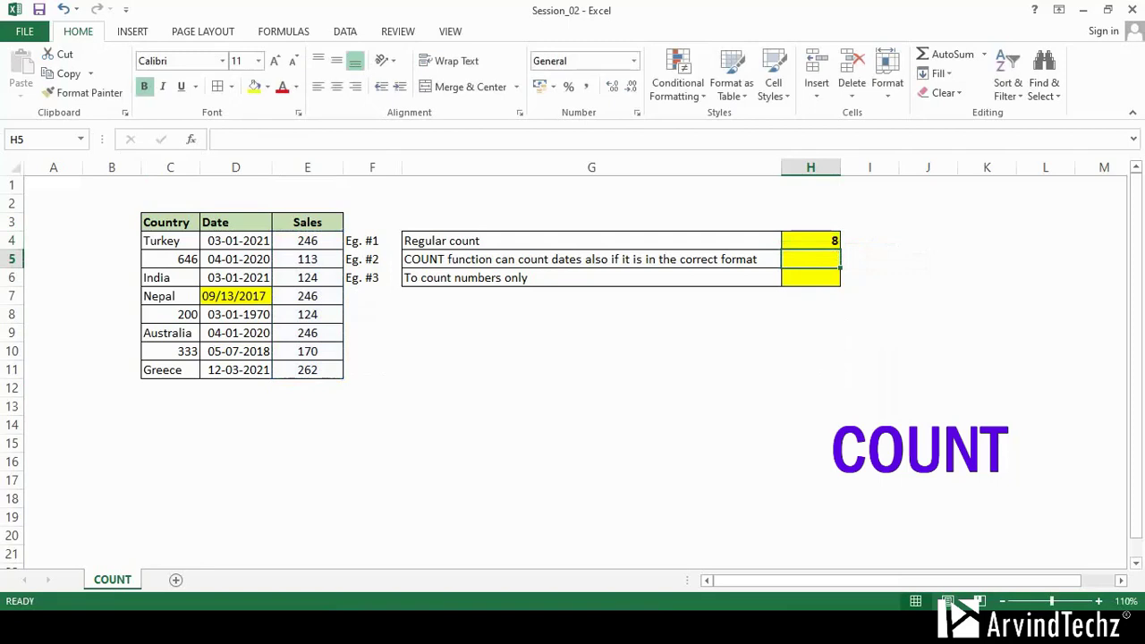
pyautogui.moveTo(307, 241); pyautogui.dragTo(307, 369)
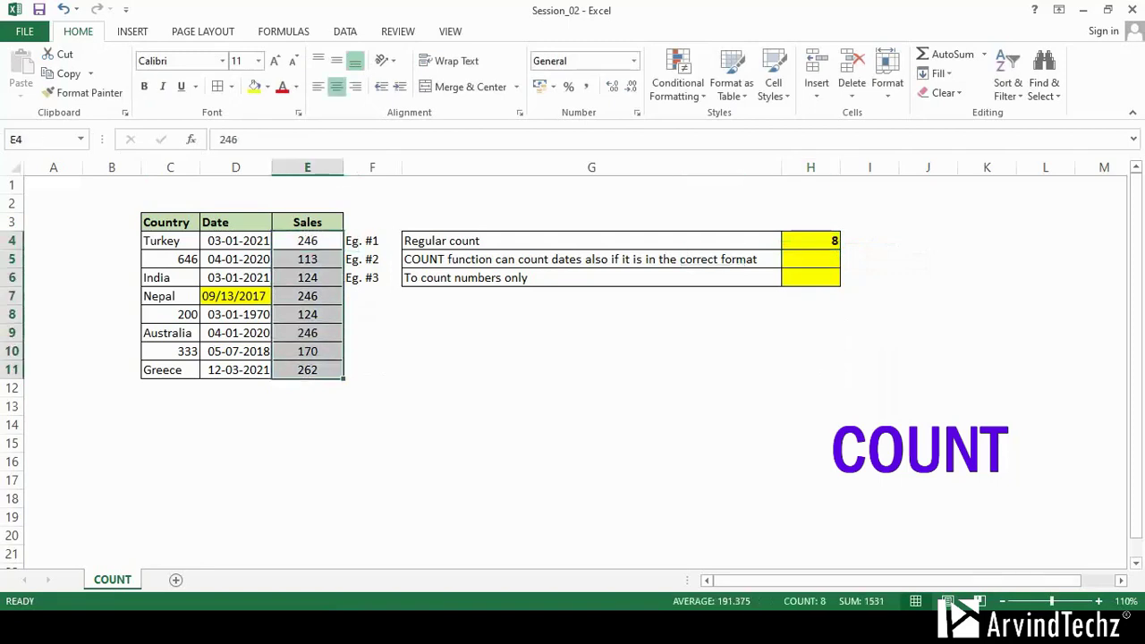
# Step: Enter =COUNT(D4:D11) in H5 to count the dates, giving 7, and inspect D7
pyautogui.click(810, 258)
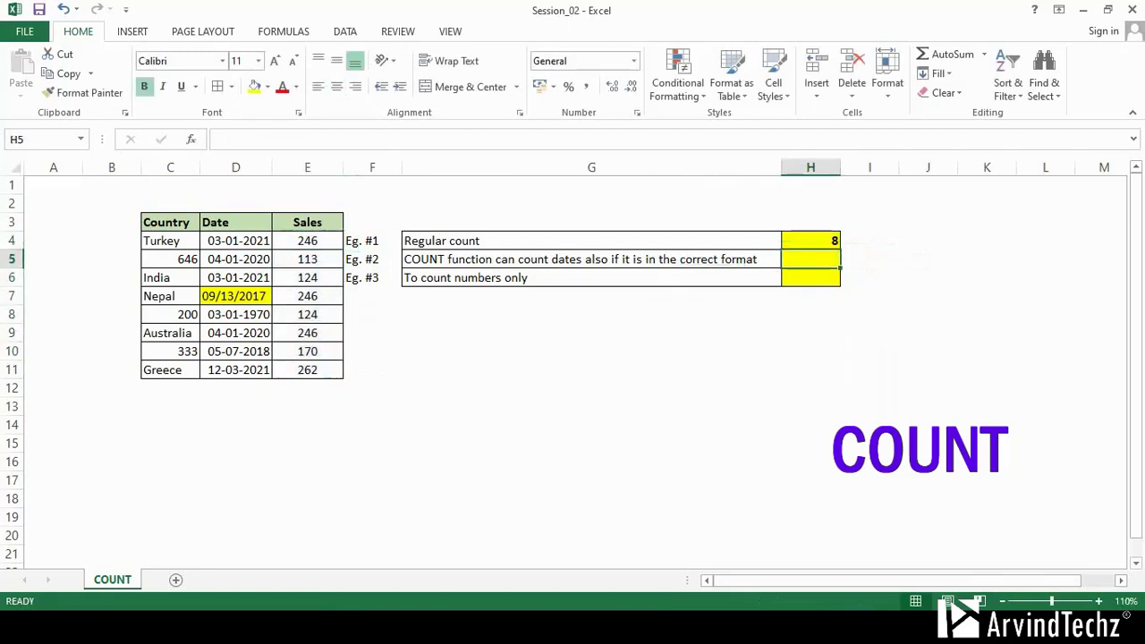
pyautogui.write('=')
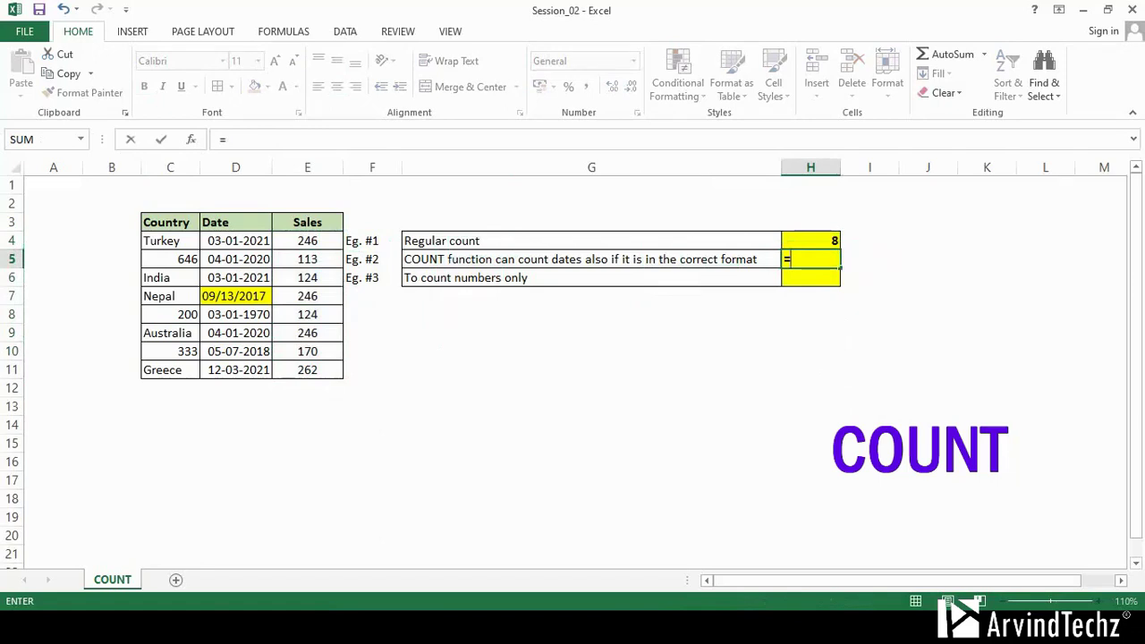
pyautogui.write('count')
pyautogui.press('Tab')
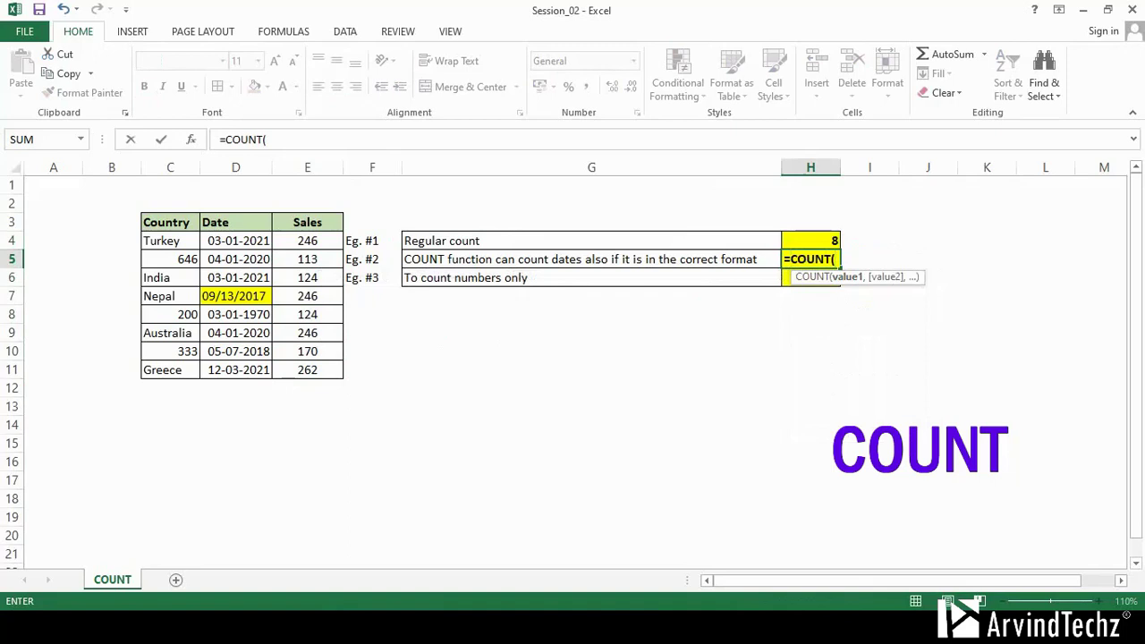
pyautogui.moveTo(235, 240); pyautogui.dragTo(235, 369)
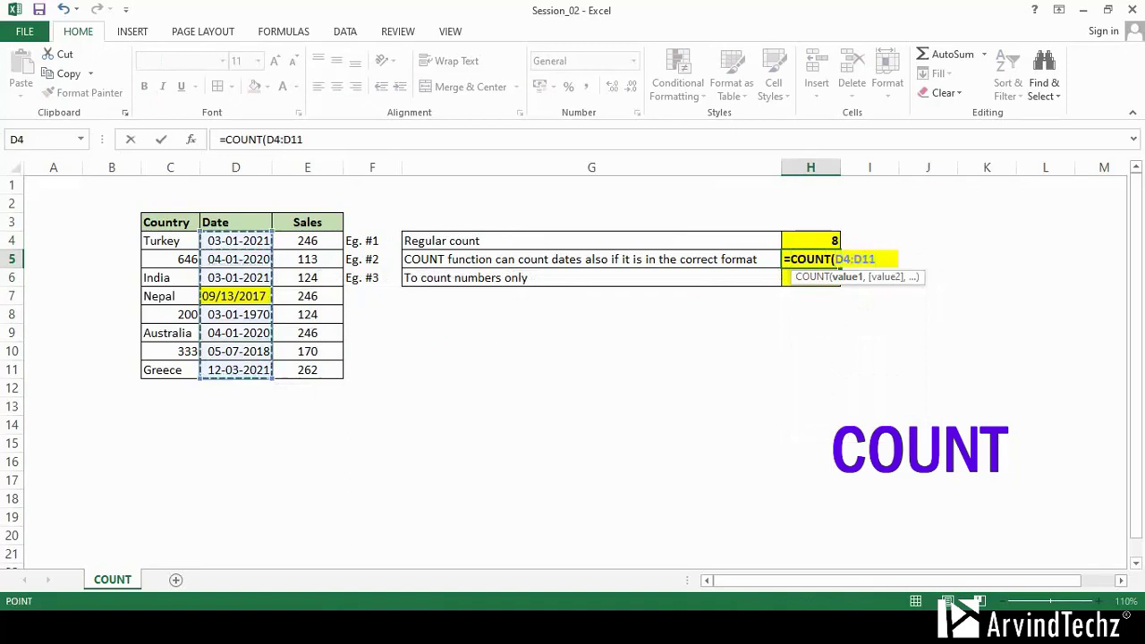
pyautogui.press('Return')
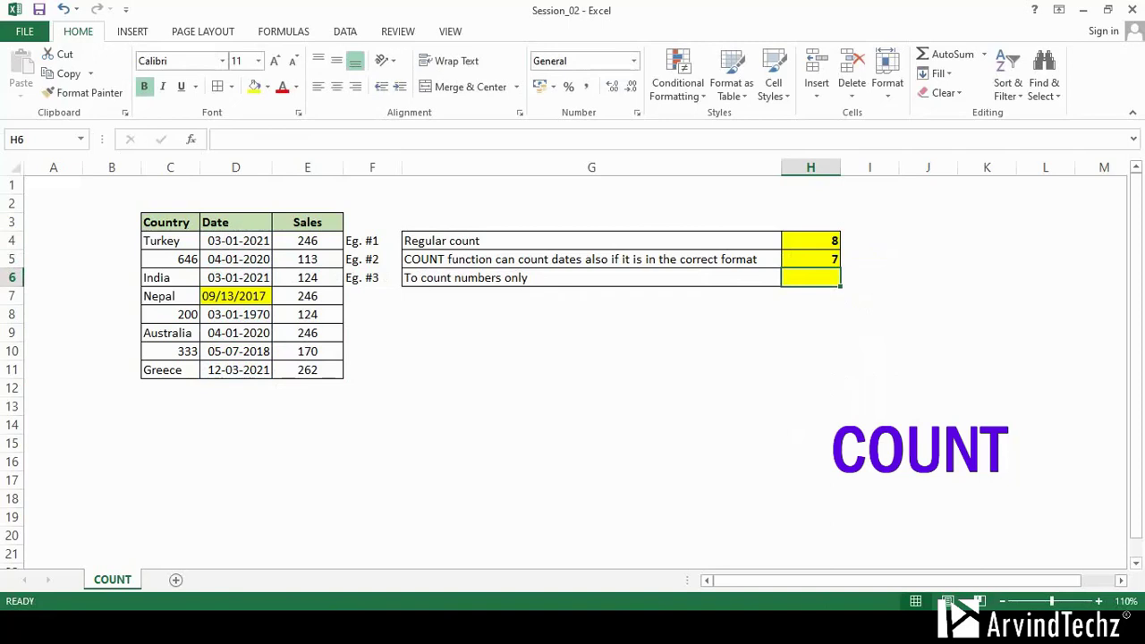
pyautogui.click(236, 295)
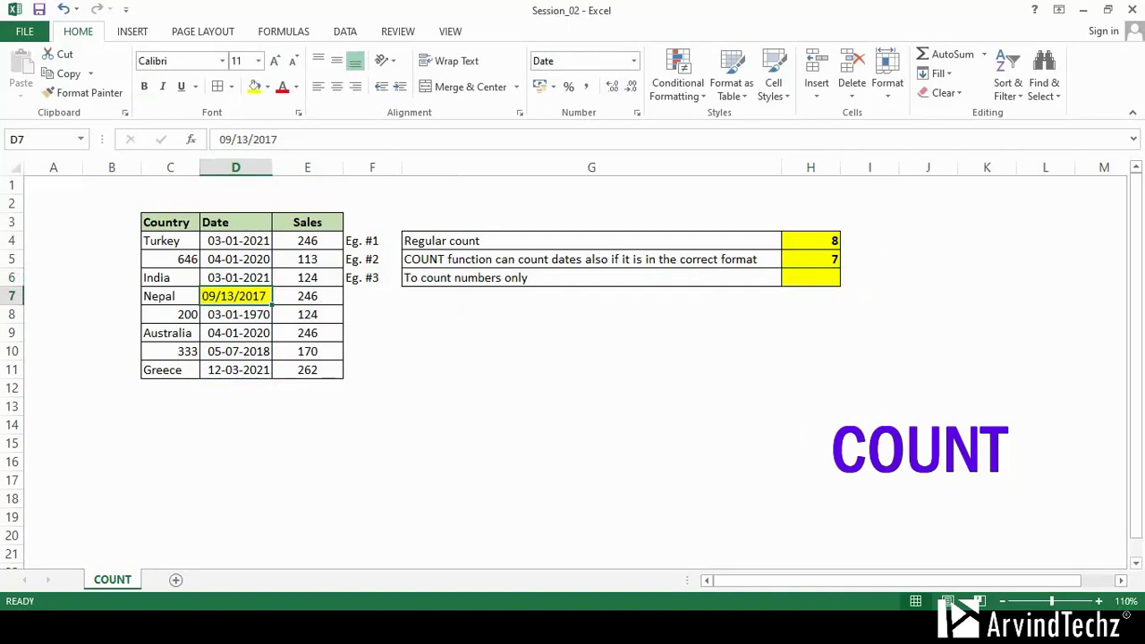
# Step: Enter =COUNT(C4:C11) in H6, giving 3, and highlight the numeric entries 200, 333 and 646
pyautogui.click(810, 277)
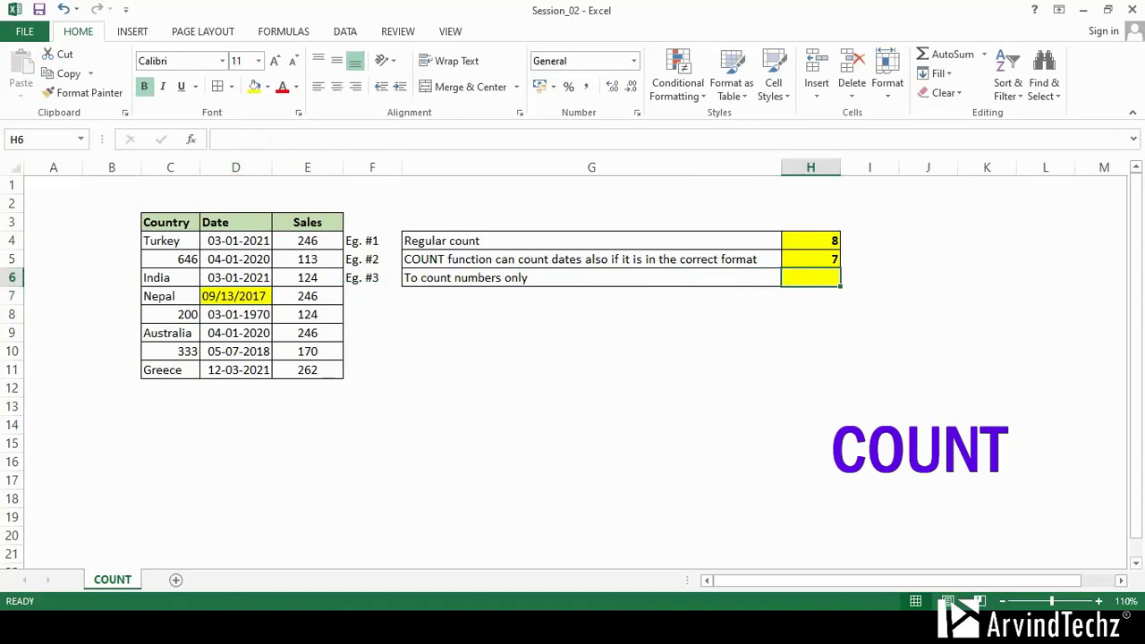
pyautogui.write('=count')
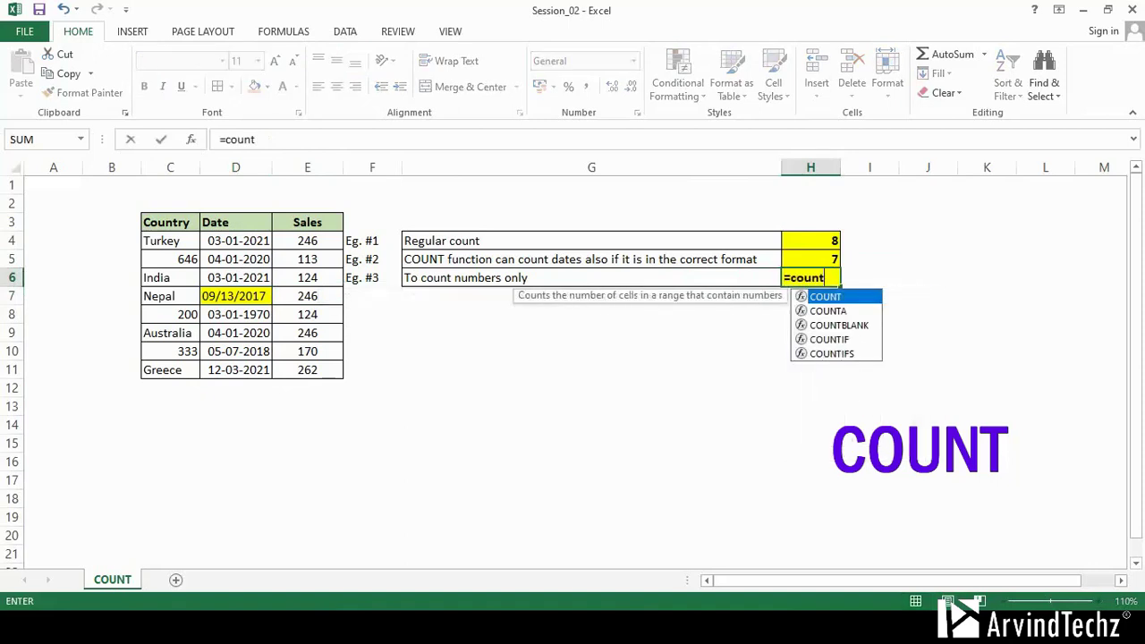
pyautogui.press('Tab')
pyautogui.moveTo(170, 241); pyautogui.dragTo(179, 371)
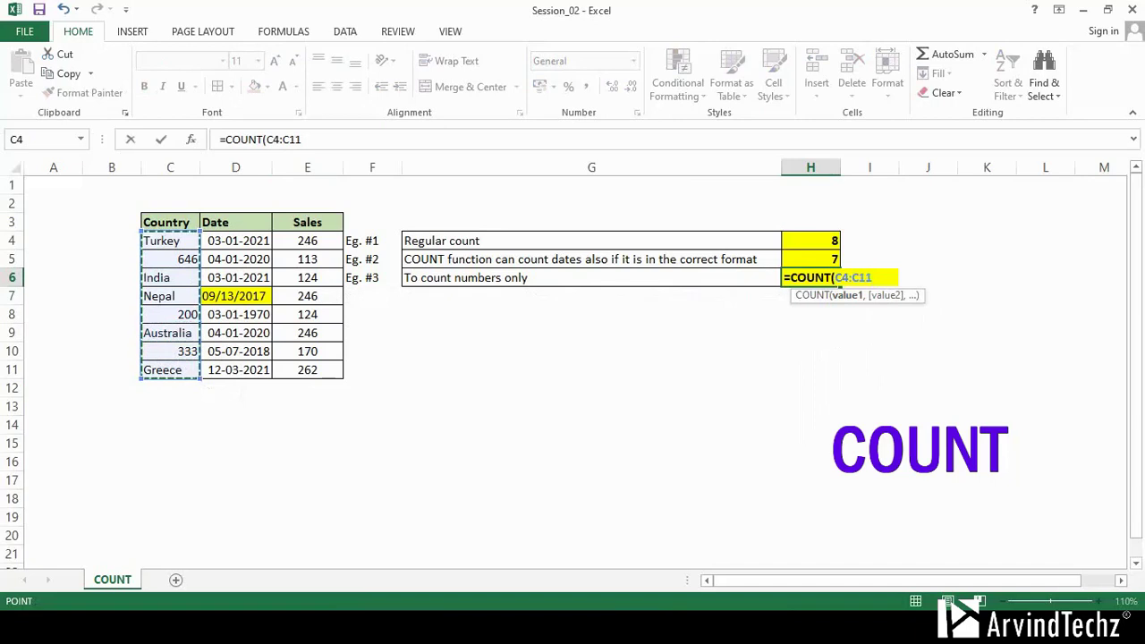
pyautogui.press('Return')
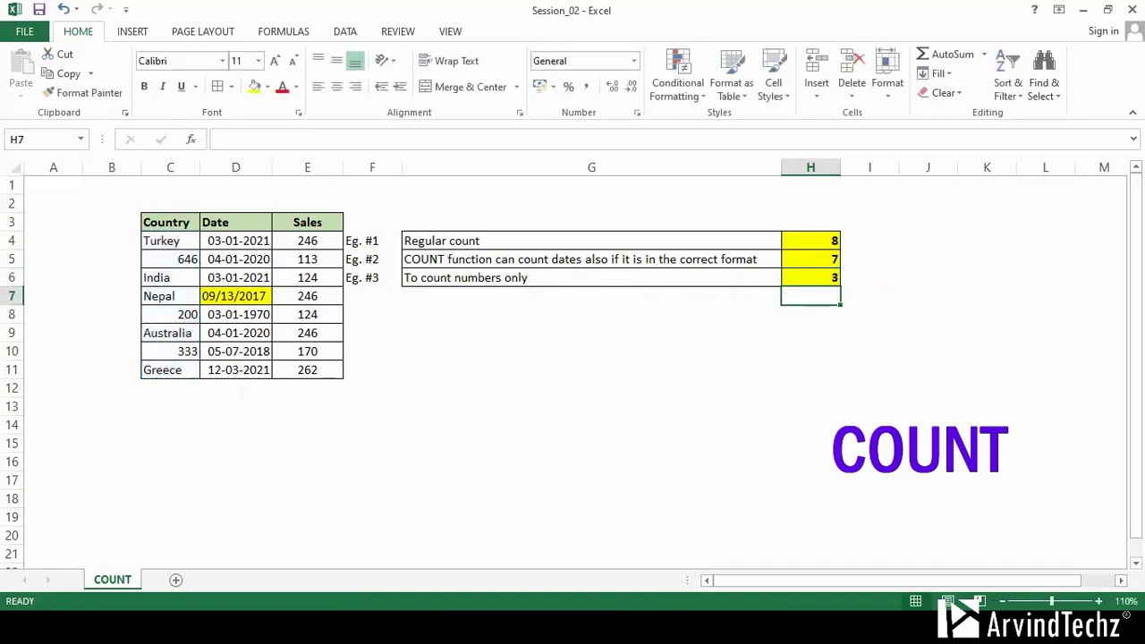
pyautogui.click(179, 314)
pyautogui.keyDown('ctrl'); pyautogui.click(178, 351); pyautogui.keyUp('ctrl')
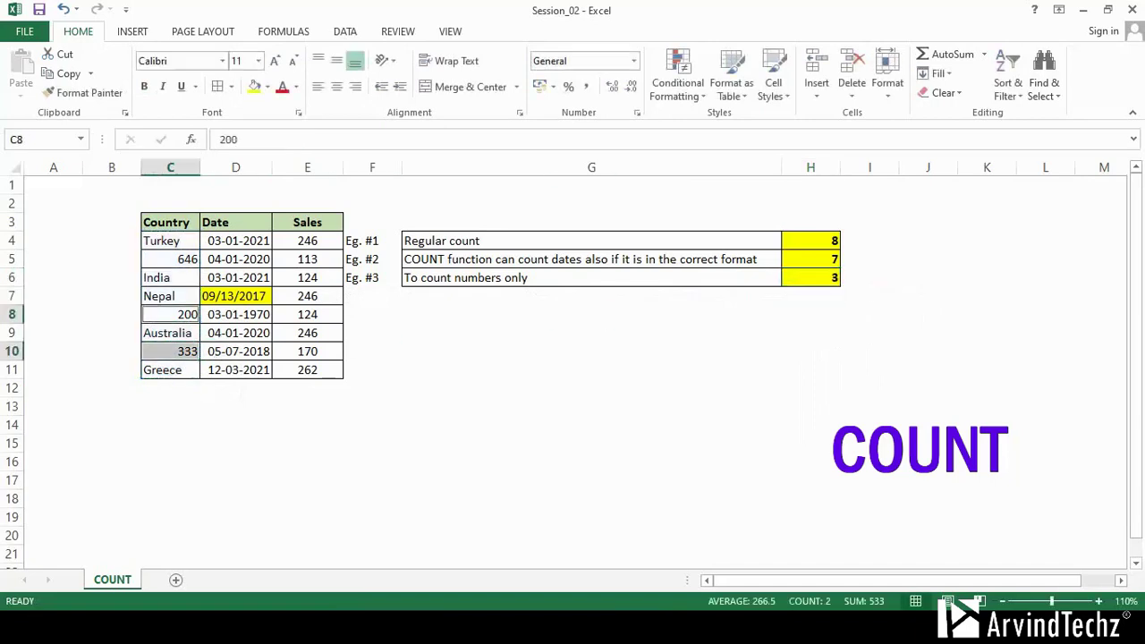
pyautogui.keyDown('ctrl'); pyautogui.click(178, 259); pyautogui.keyUp('ctrl')
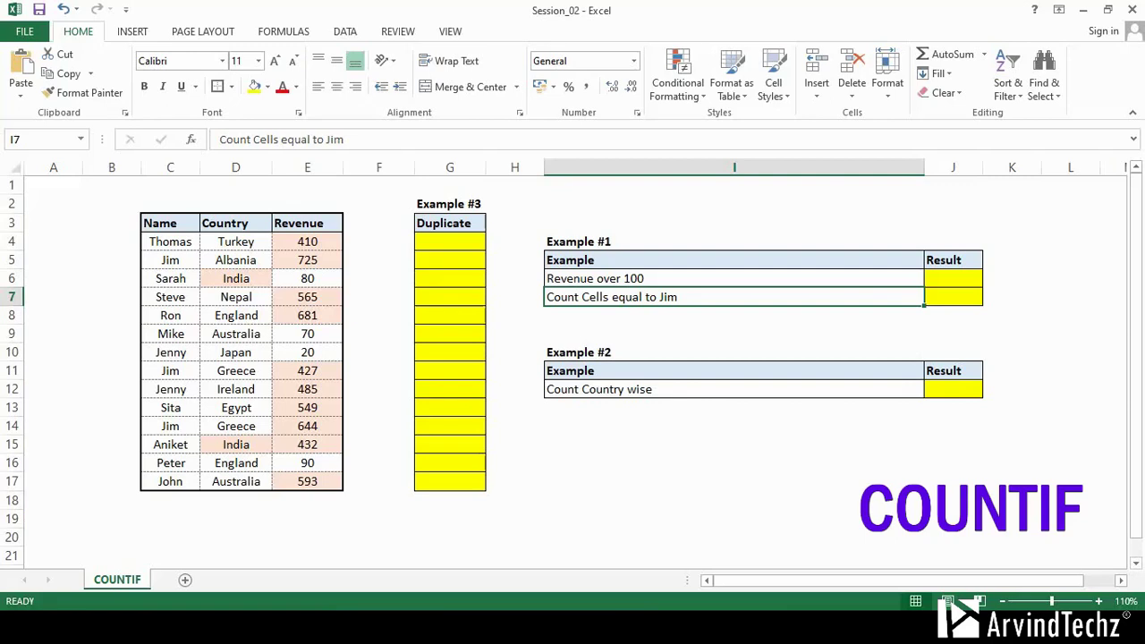
# Step: Enter =COUNTIF(E4:E17,">100") in J6 so Revenue over 100 shows 10
pyautogui.press('Up')
pyautogui.press('Right')
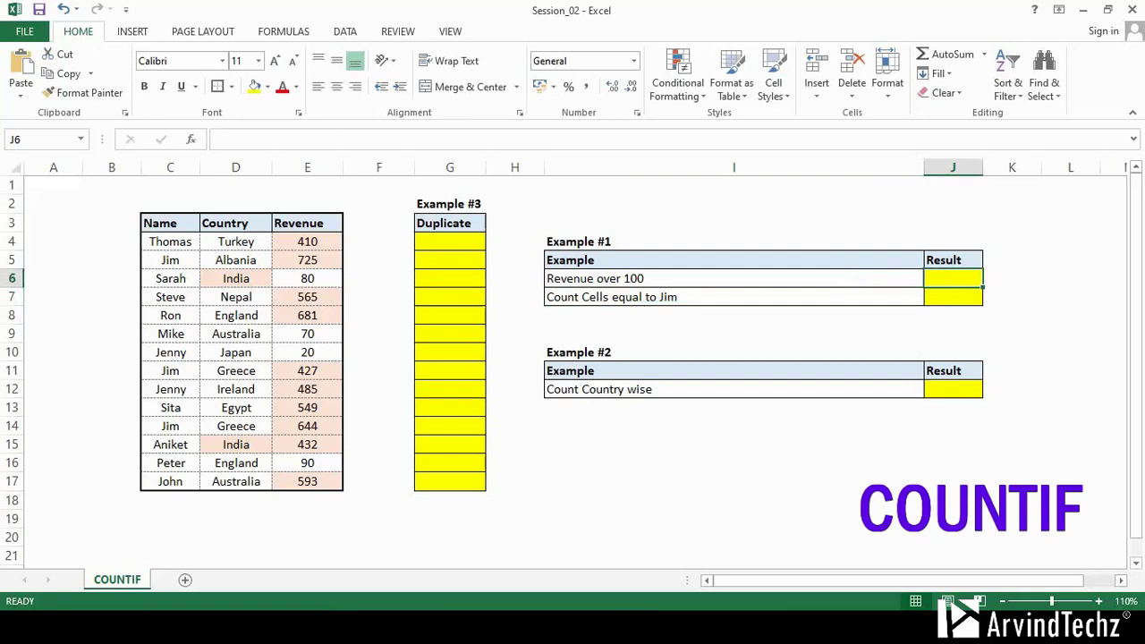
pyautogui.write('=coun')
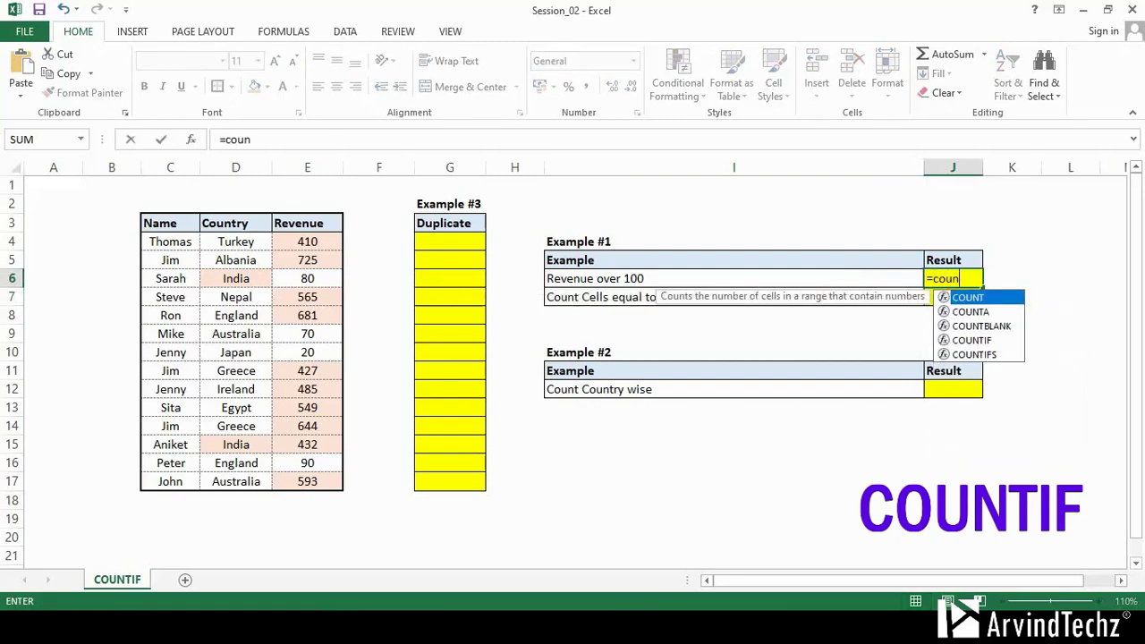
pyautogui.write('t')
pyautogui.press('Down')
pyautogui.press('Down')
pyautogui.press('Down')
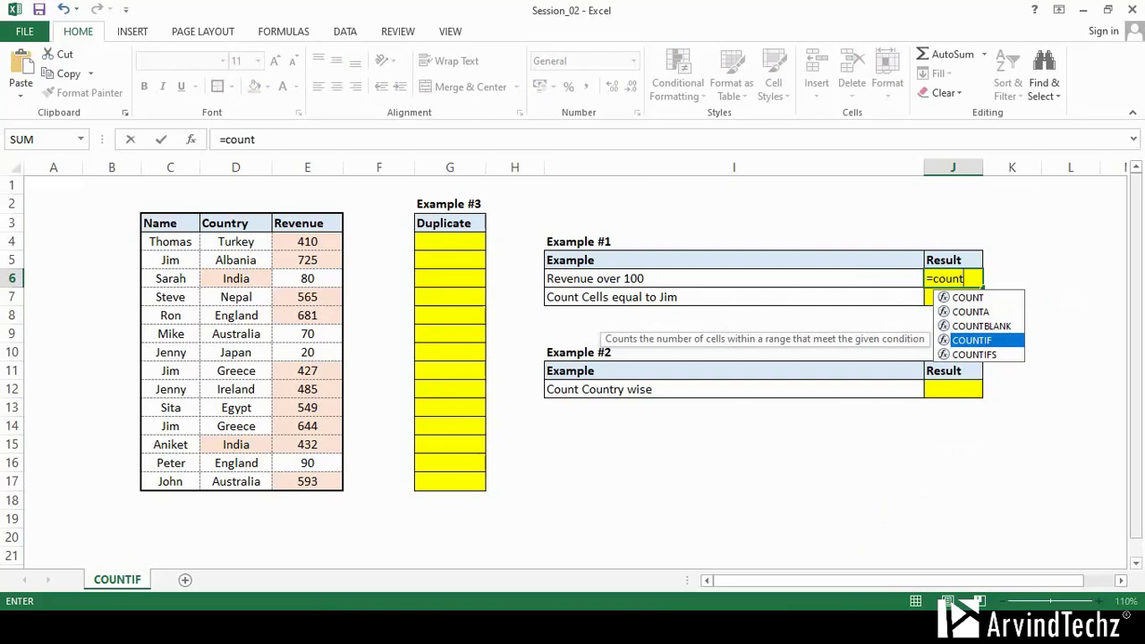
pyautogui.press('Tab')
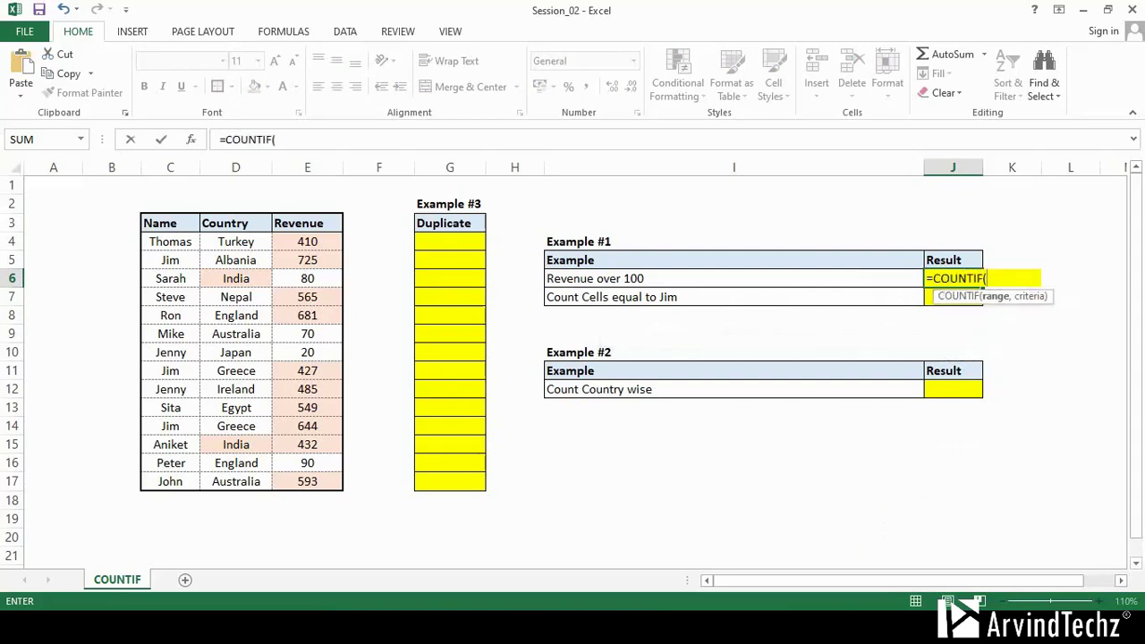
pyautogui.moveTo(313, 242); pyautogui.dragTo(338, 487)
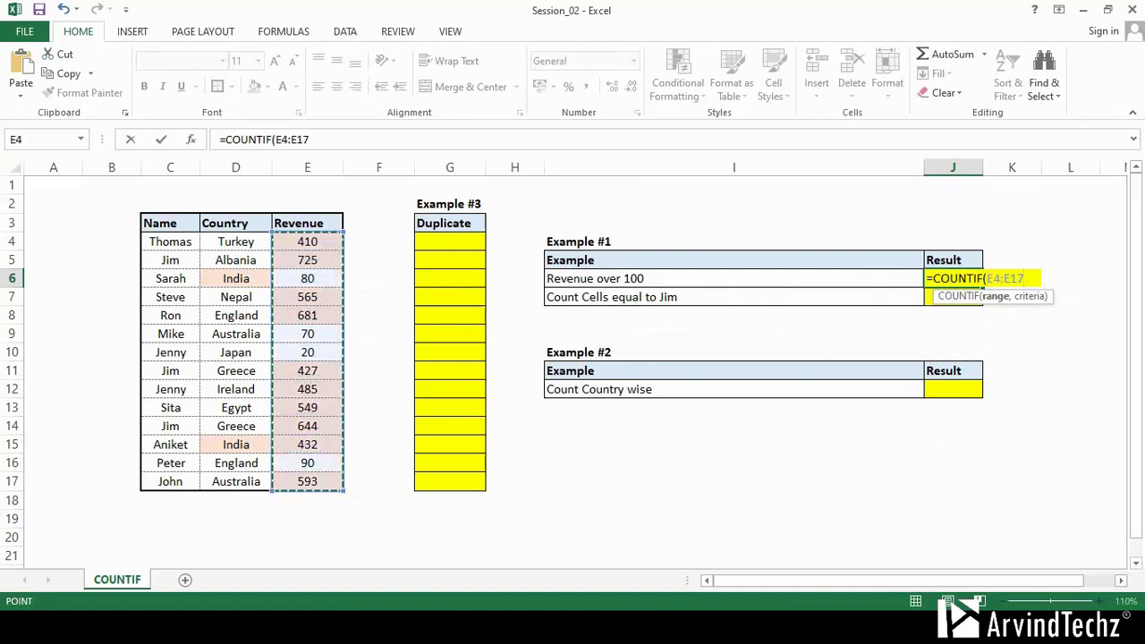
pyautogui.write(',')
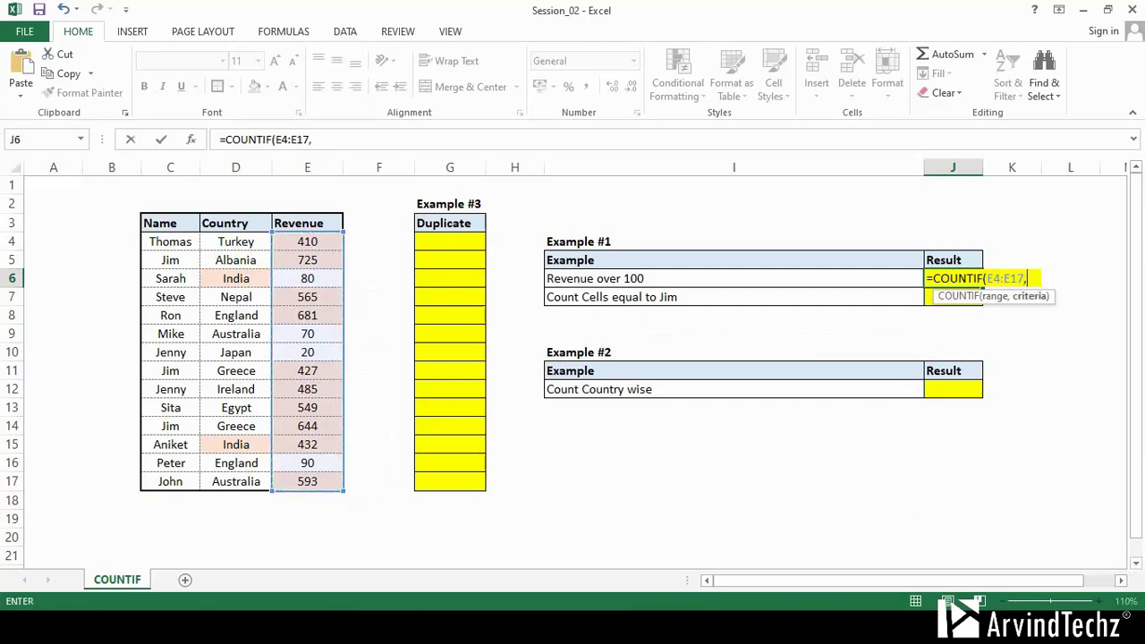
pyautogui.write('>100)')
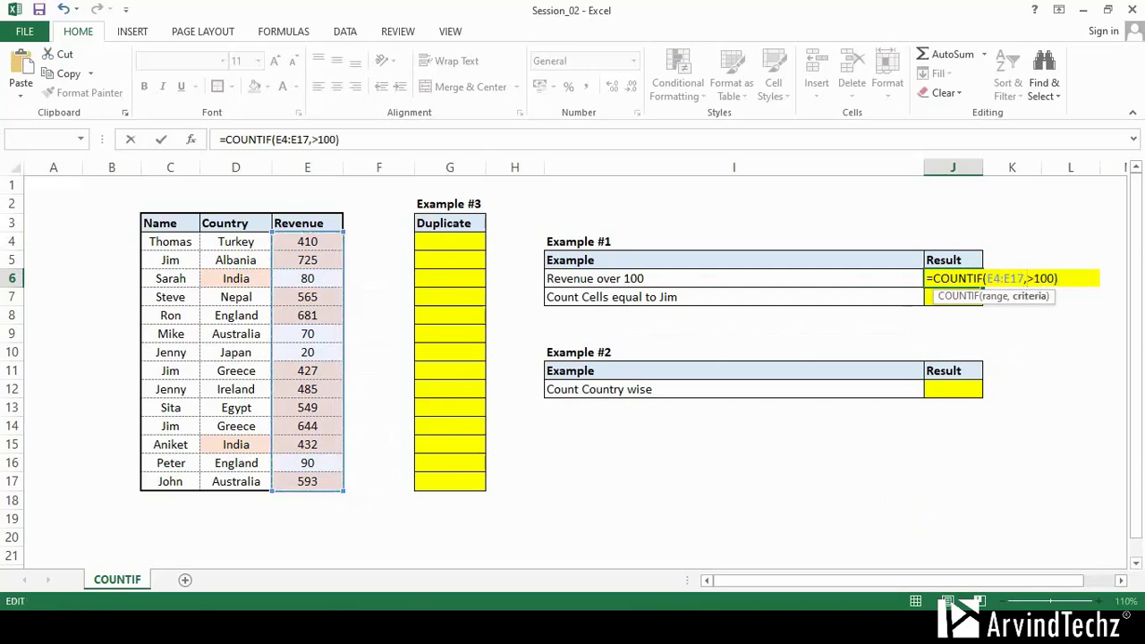
pyautogui.write('"')
pyautogui.press('Right')
pyautogui.press('Right')
pyautogui.press('Right')
pyautogui.press('Right')
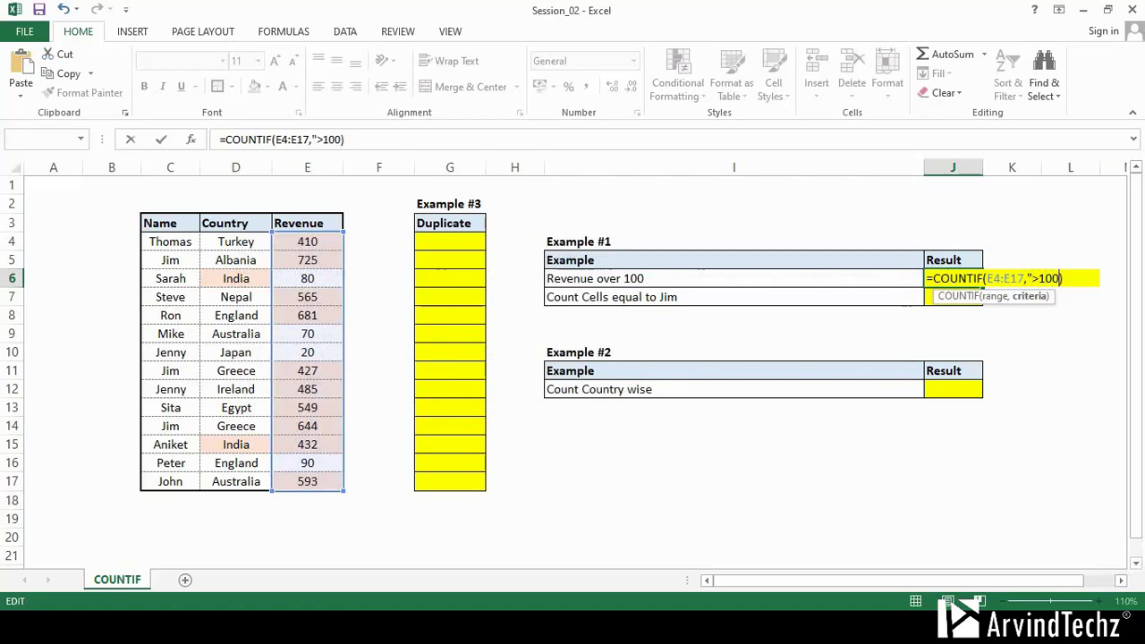
pyautogui.write('"')
pyautogui.press('Return')
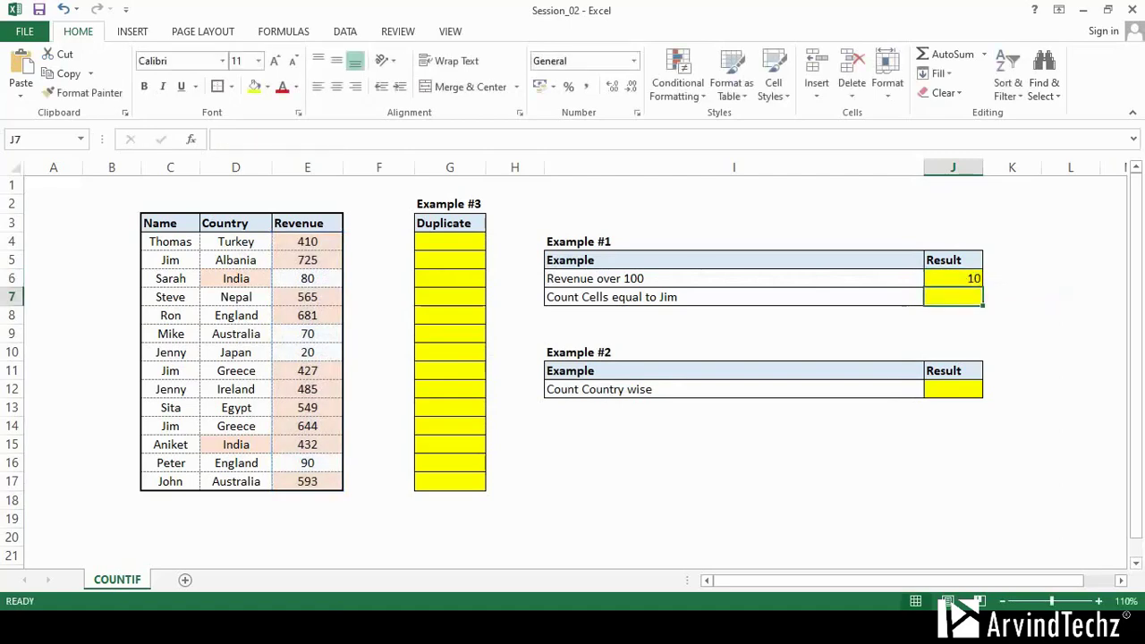
pyautogui.press('Up')
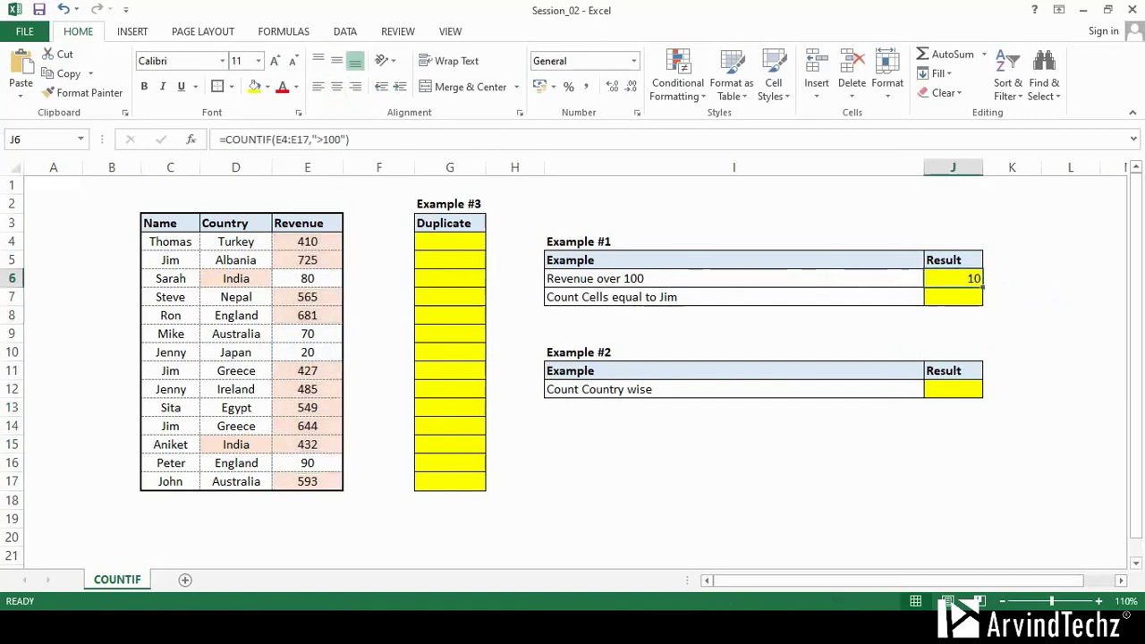
pyautogui.press('Down')
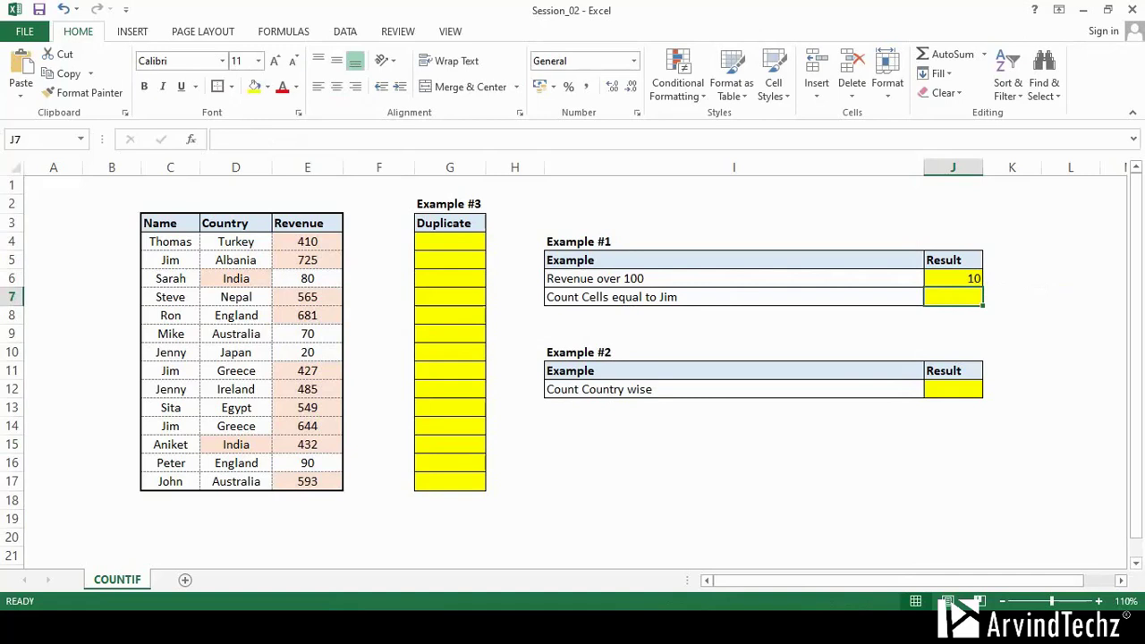
# Step: Enter =COUNTIF(C4:C17,"Jim") in J7 and the India country count, both giving 3
pyautogui.write('=coun')
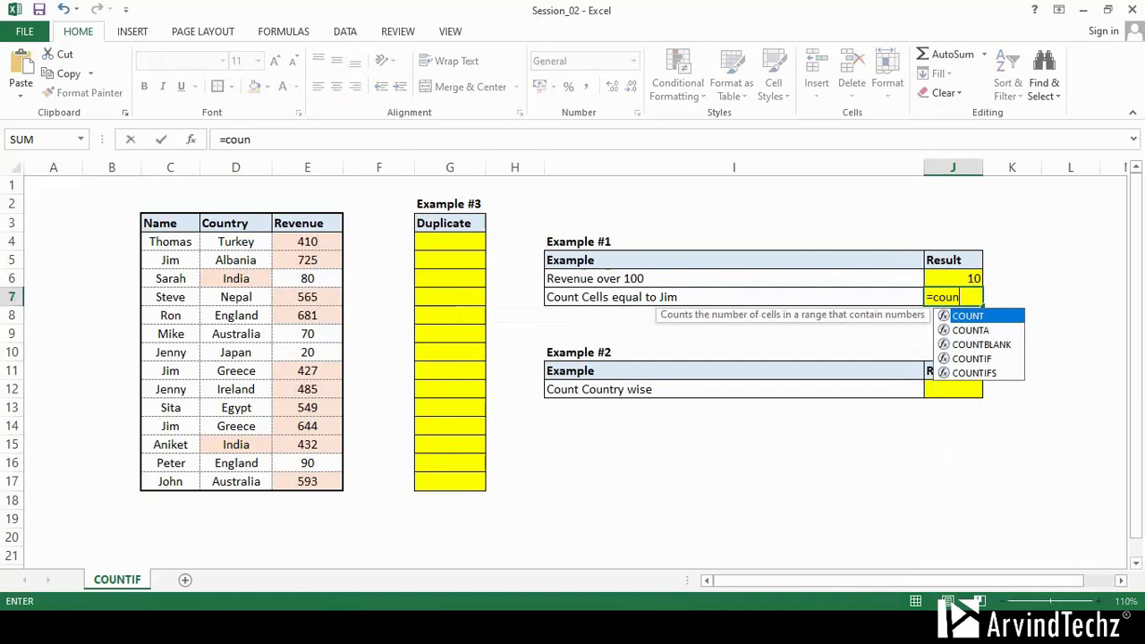
pyautogui.press('Down')
pyautogui.press('Down')
pyautogui.press('Down')
pyautogui.press('Tab')
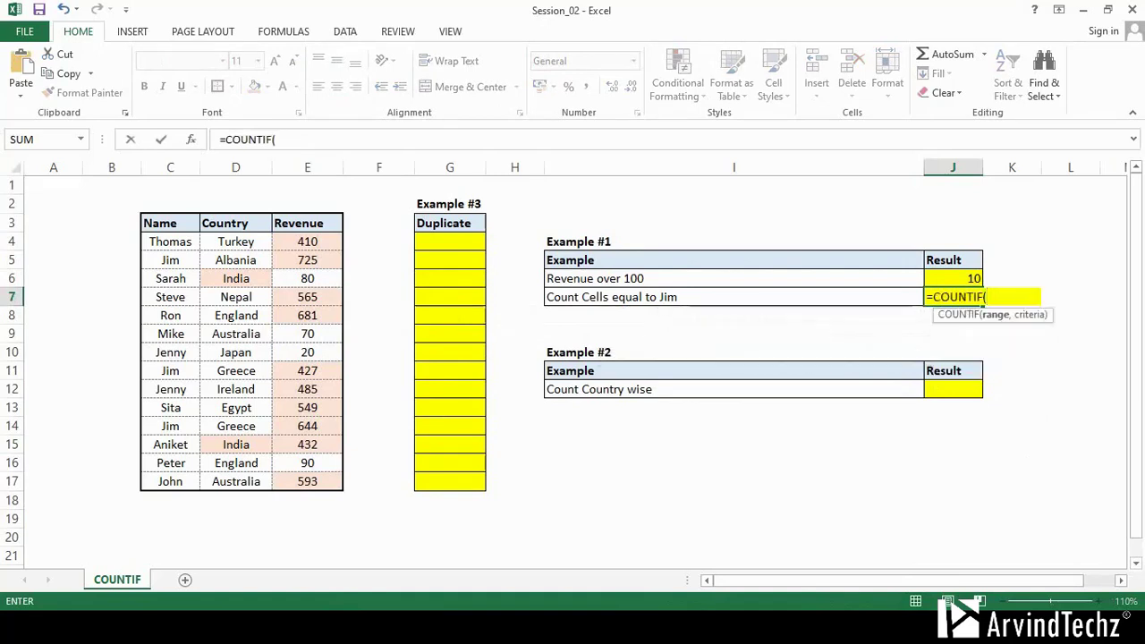
pyautogui.moveTo(170, 241); pyautogui.dragTo(170, 481)
pyautogui.write(',"Ji')
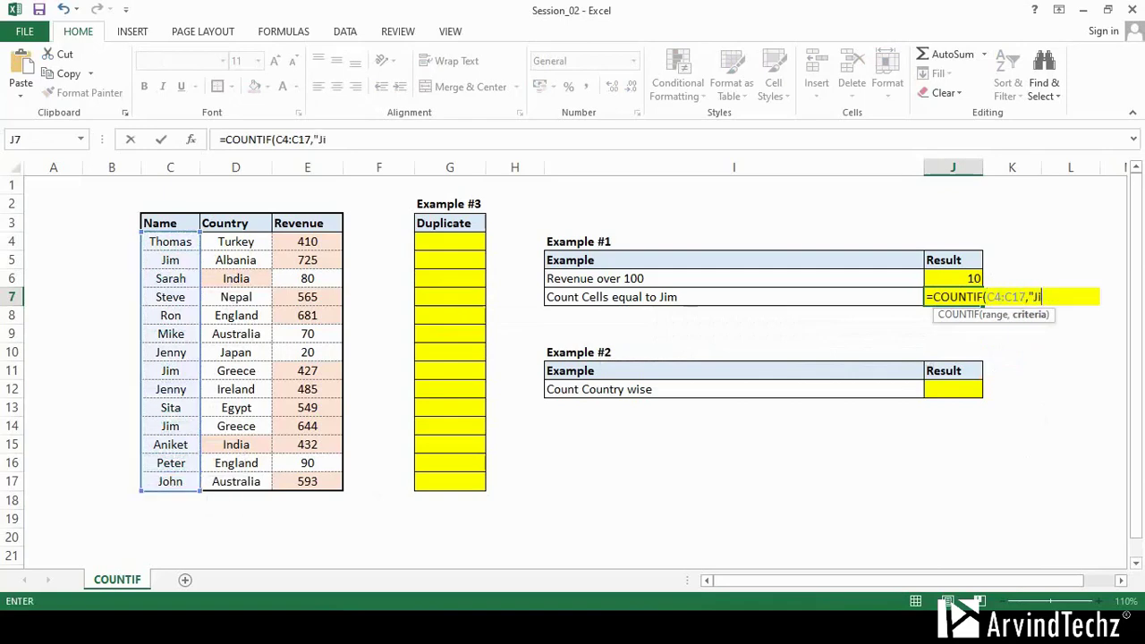
pyautogui.write('m"')
pyautogui.press('Return')
pyautogui.write('=COUNTIF(D4:D17,"In')
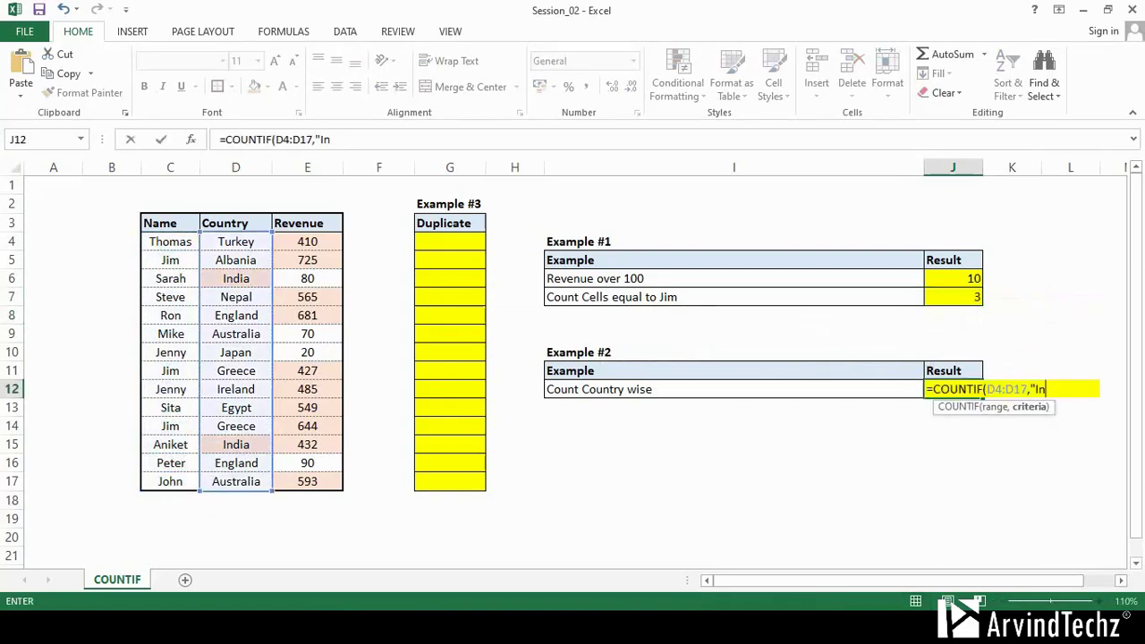
pyautogui.write('di')
pyautogui.write('a"')
pyautogui.press('Return')
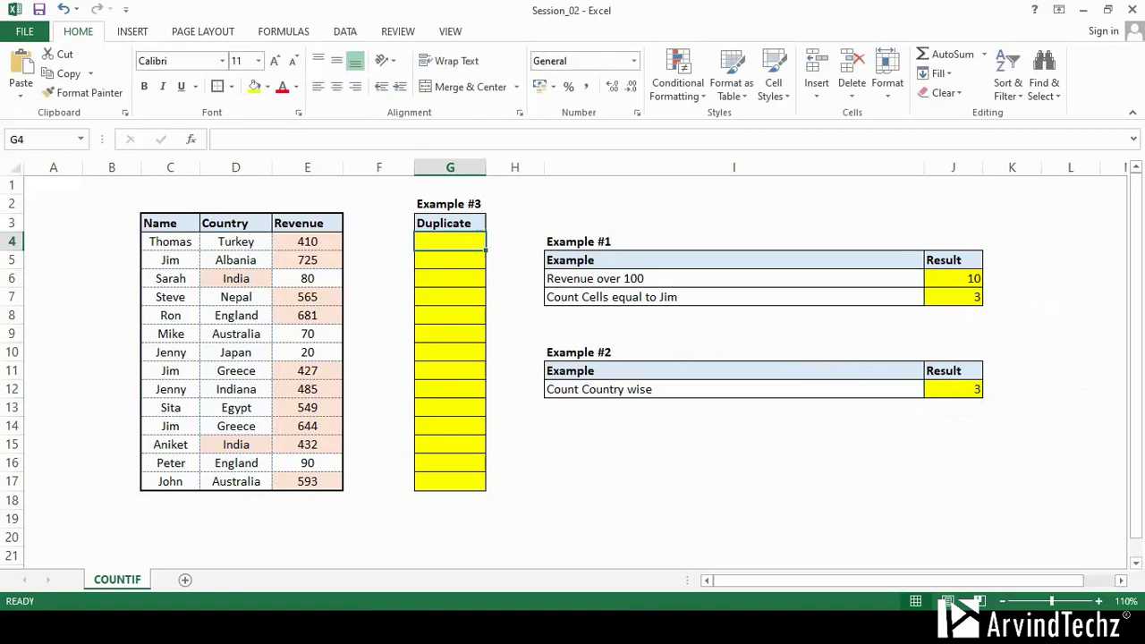
# Step: Enter =COUNTIF(C4:C17,C4:C17) in G4 to count occurrences of the first name
pyautogui.write('=cou')
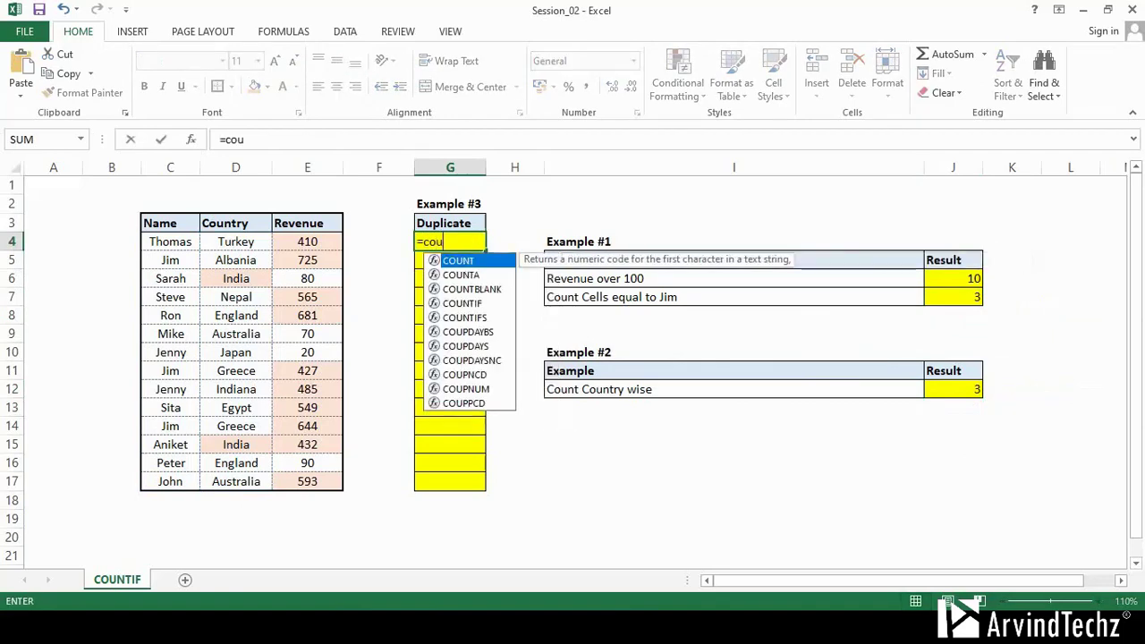
pyautogui.write('n')
pyautogui.press('Down')
pyautogui.press('Down')
pyautogui.press('Down')
pyautogui.press('Tab')
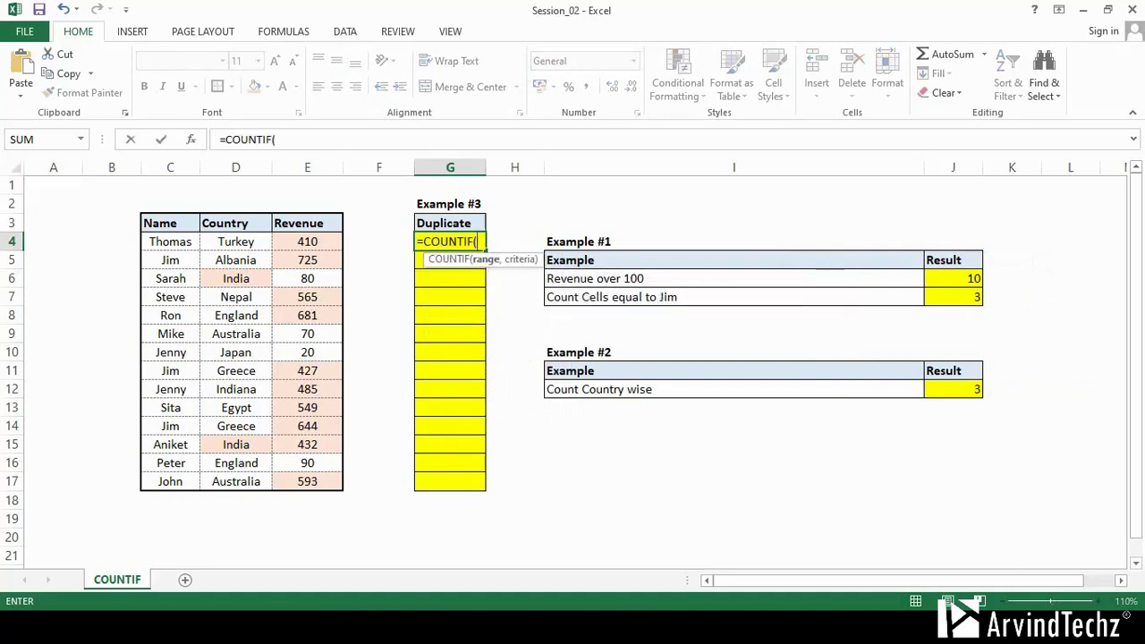
pyautogui.press('Left')
pyautogui.press('Left')
pyautogui.press('Left')
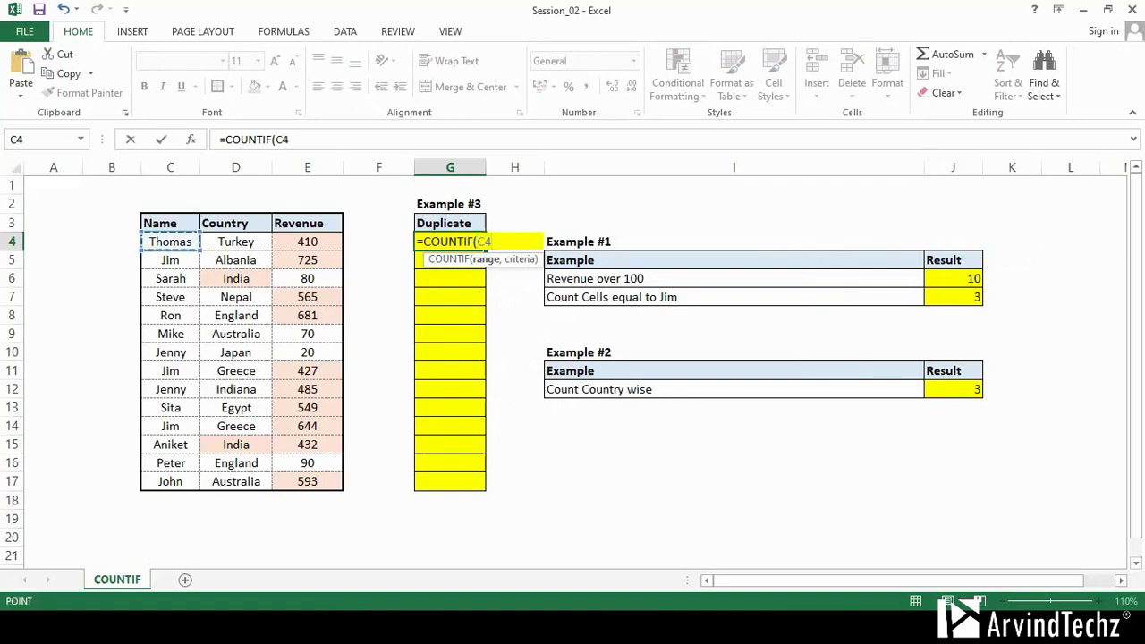
pyautogui.hotkey('ctrl', 'shift', 'Down')
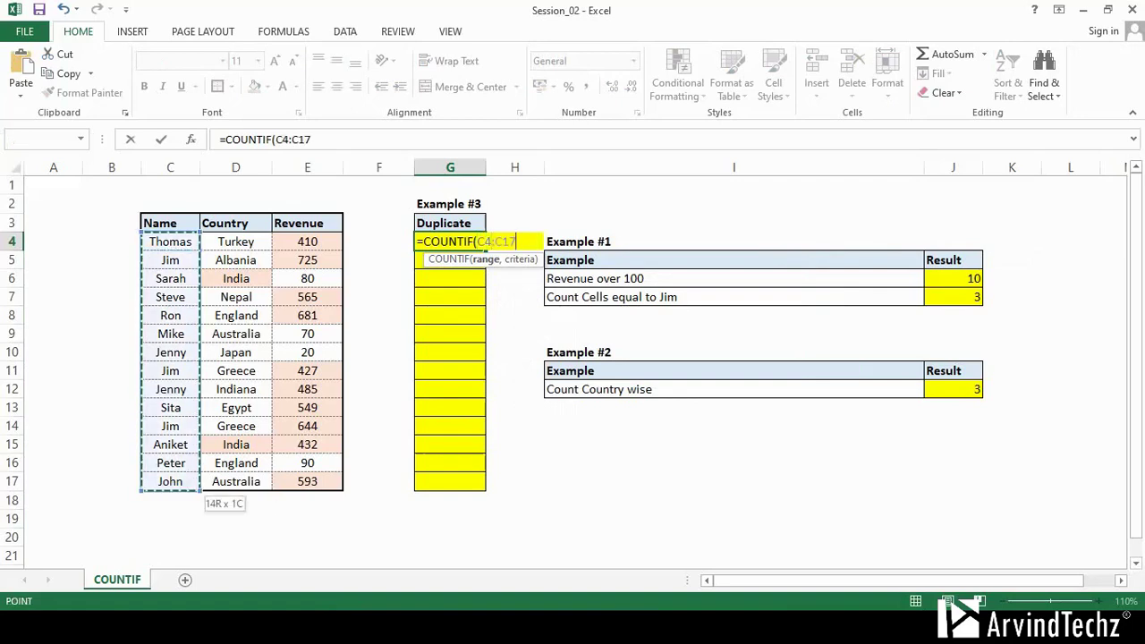
pyautogui.write(',')
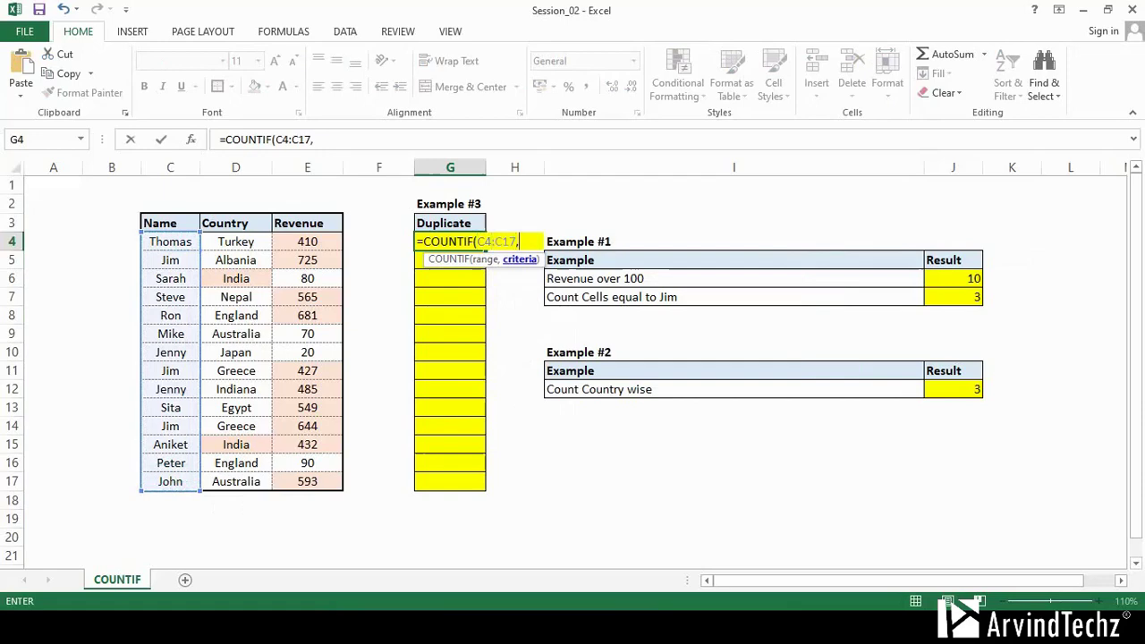
pyautogui.press('Left')
pyautogui.press('Left')
pyautogui.press('Left')
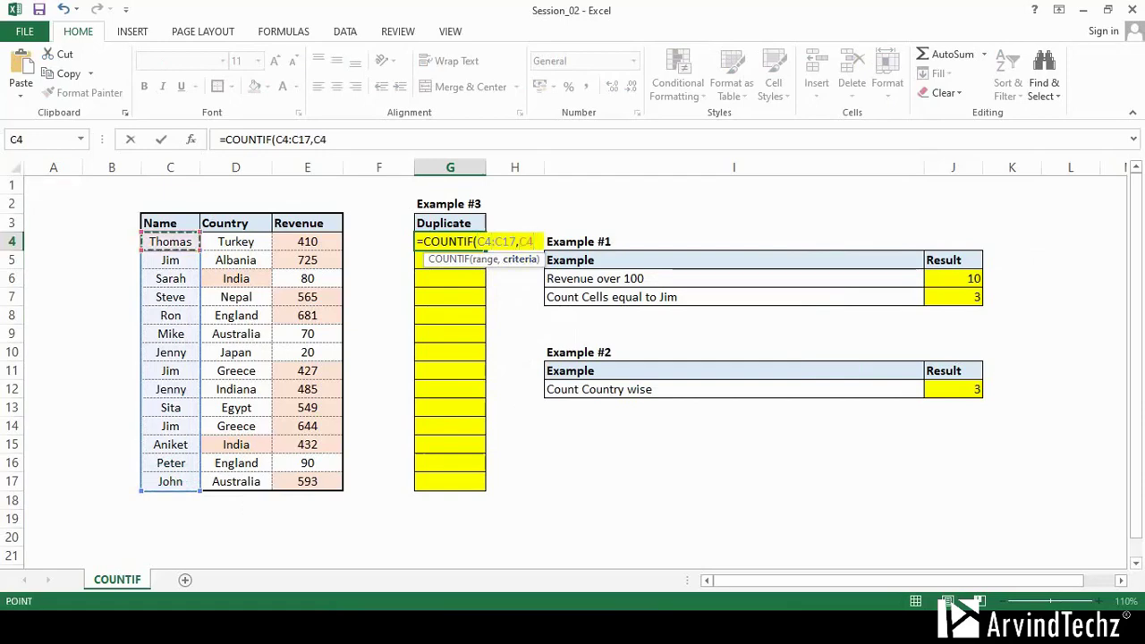
pyautogui.hotkey('ctrl', 'shift', 'Down')
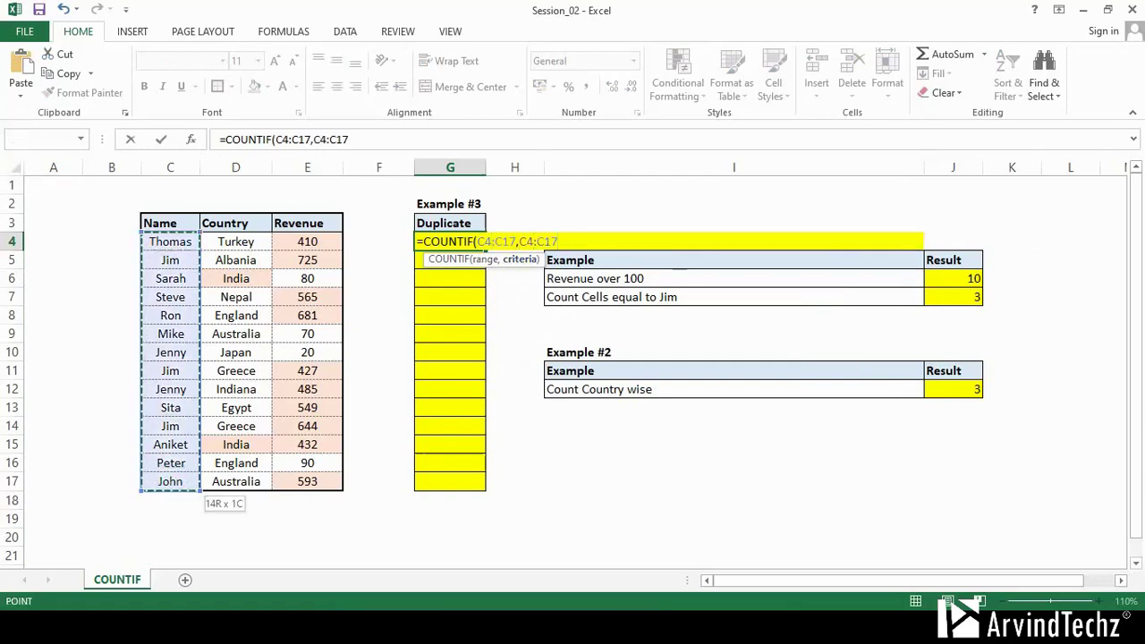
pyautogui.write(')')
pyautogui.press('Return')
# Step: Copy the G4 duplicate-count formula down through G5:G17 and check the results
pyautogui.press('Up')
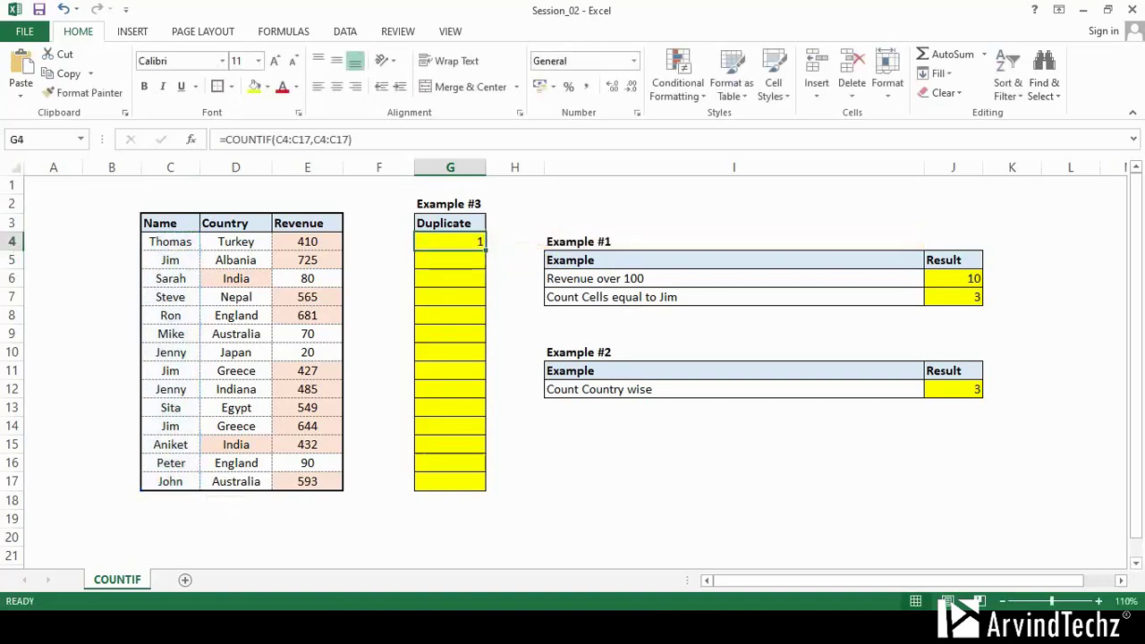
pyautogui.hotkey('ctrl', 'c')
pyautogui.press('Left')
pyautogui.press('Left')
pyautogui.hotkey('ctrl', 'Down')
pyautogui.press('Right')
pyautogui.press('Right')
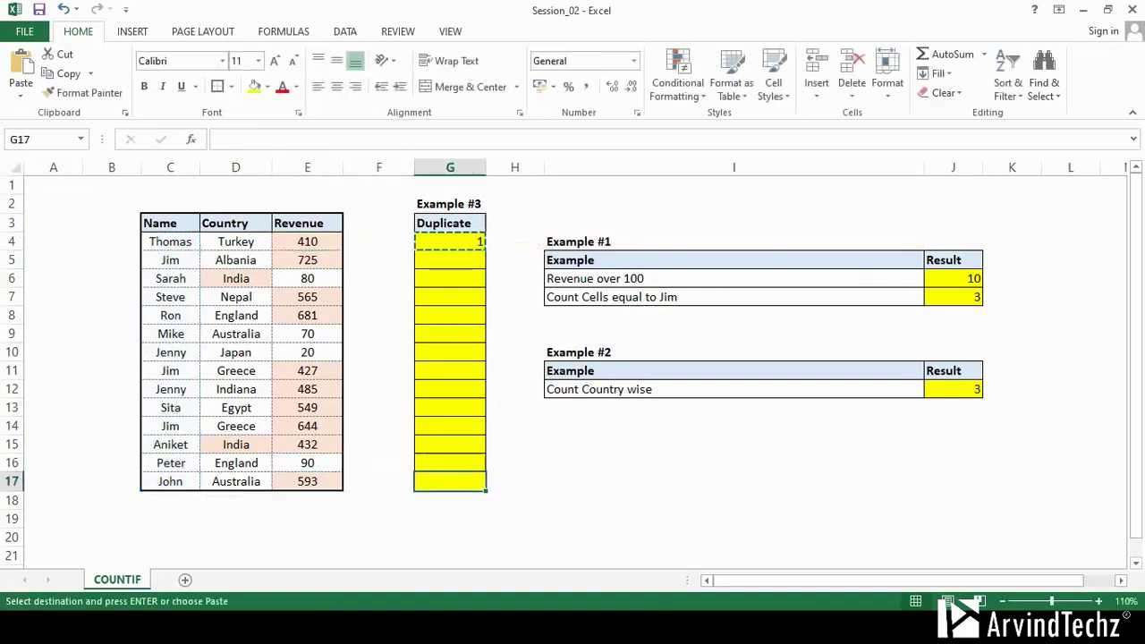
pyautogui.hotkey('ctrl', 'shift', 'Up')
pyautogui.hotkey('shift', 'Down')
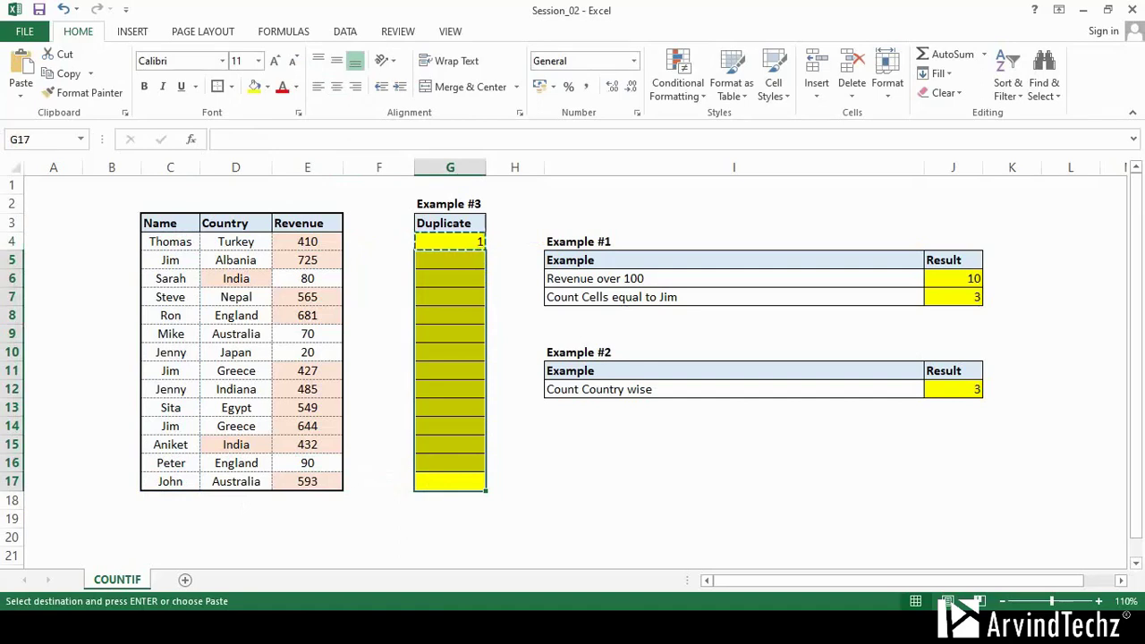
pyautogui.hotkey('ctrl', 'v')
pyautogui.hotkey('shift', 'BackSpace')
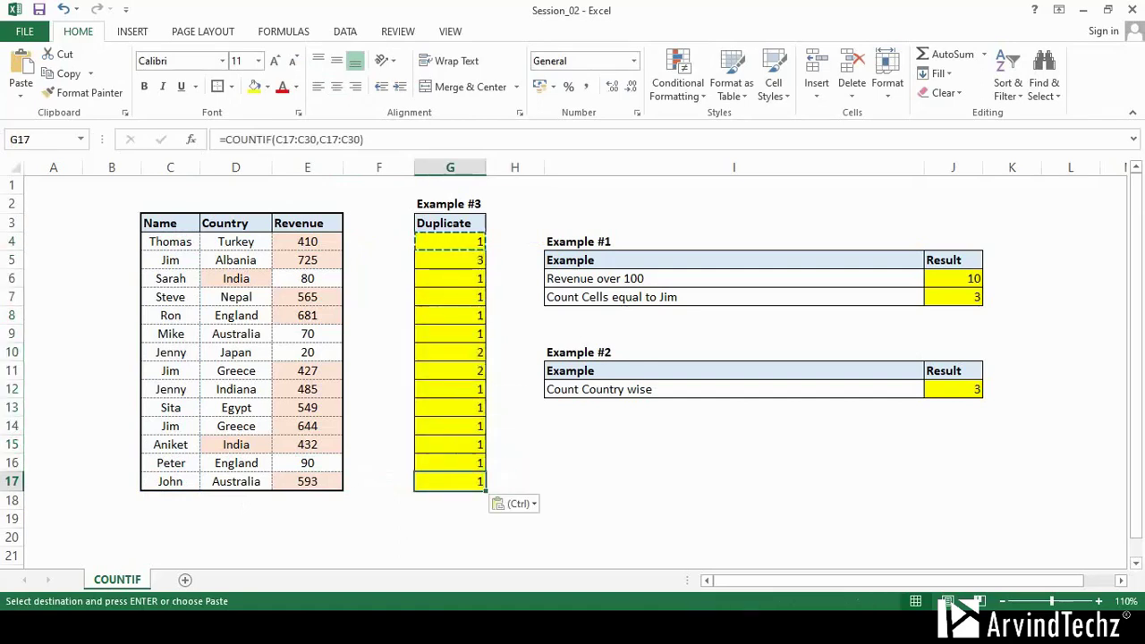
pyautogui.press('Up')
pyautogui.press('Up')
pyautogui.press('Up')
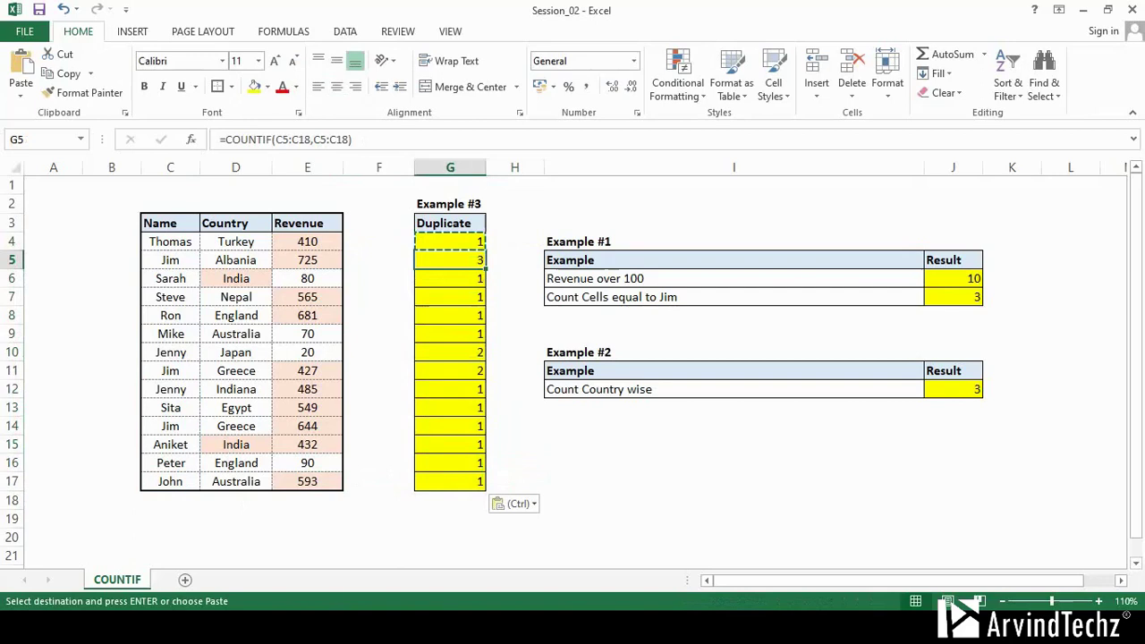
pyautogui.press('Left')
pyautogui.press('Left')
pyautogui.press('Left')
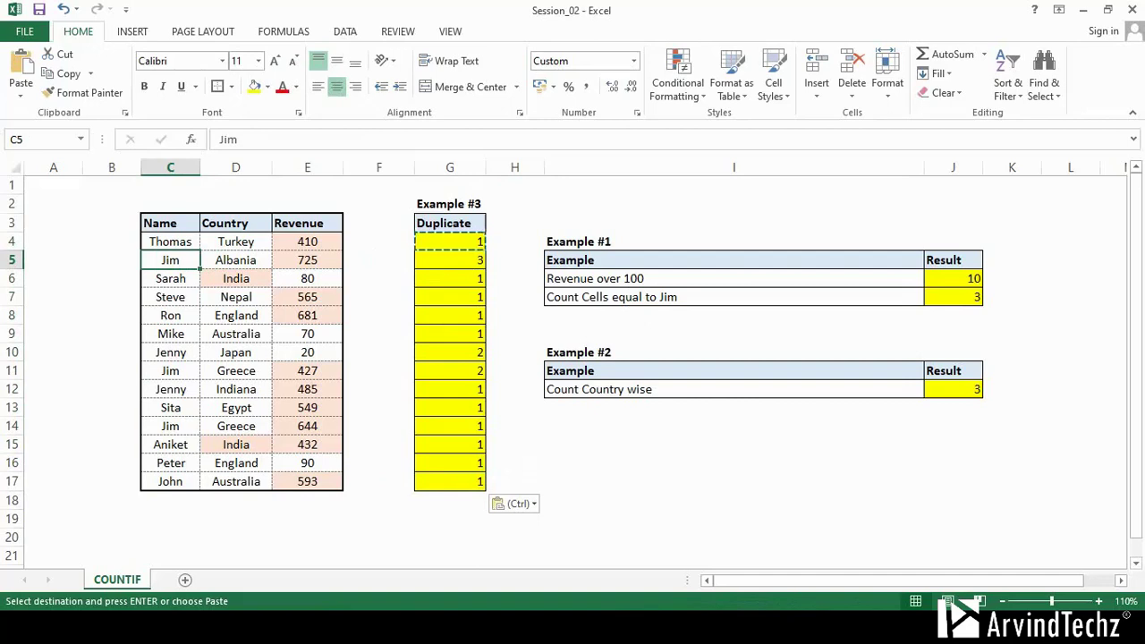
pyautogui.press('Up')
pyautogui.press('Up')
pyautogui.press('Right')
pyautogui.press('Right')
pyautogui.press('Right')
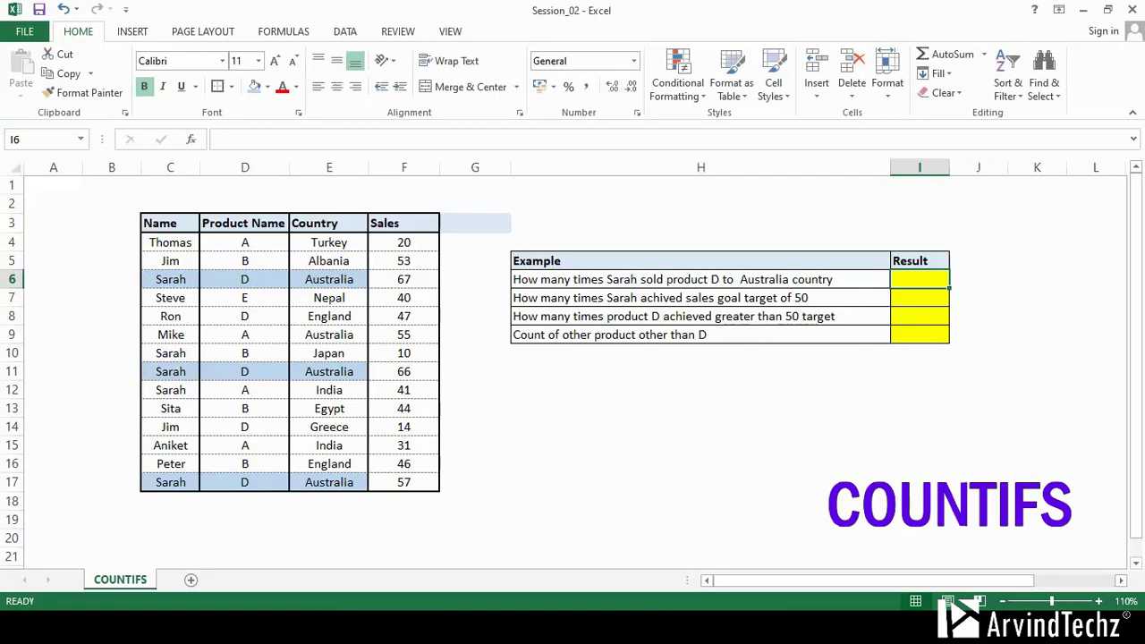
# Step: Enter =COUNTIFS(C4:C17,"Sarah",D4:D17,"D",E4:E17,"Australia") in I6, giving 3
pyautogui.write('=cou')
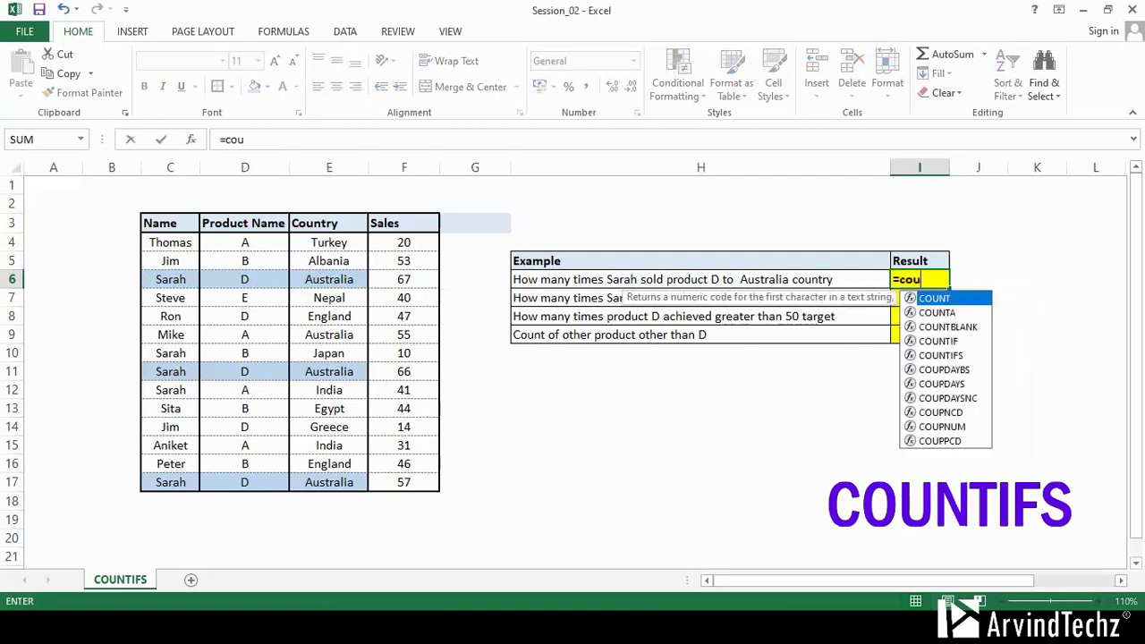
pyautogui.write('nt')
pyautogui.press('Down')
pyautogui.press('Down')
pyautogui.press('Down')
pyautogui.press('Down')
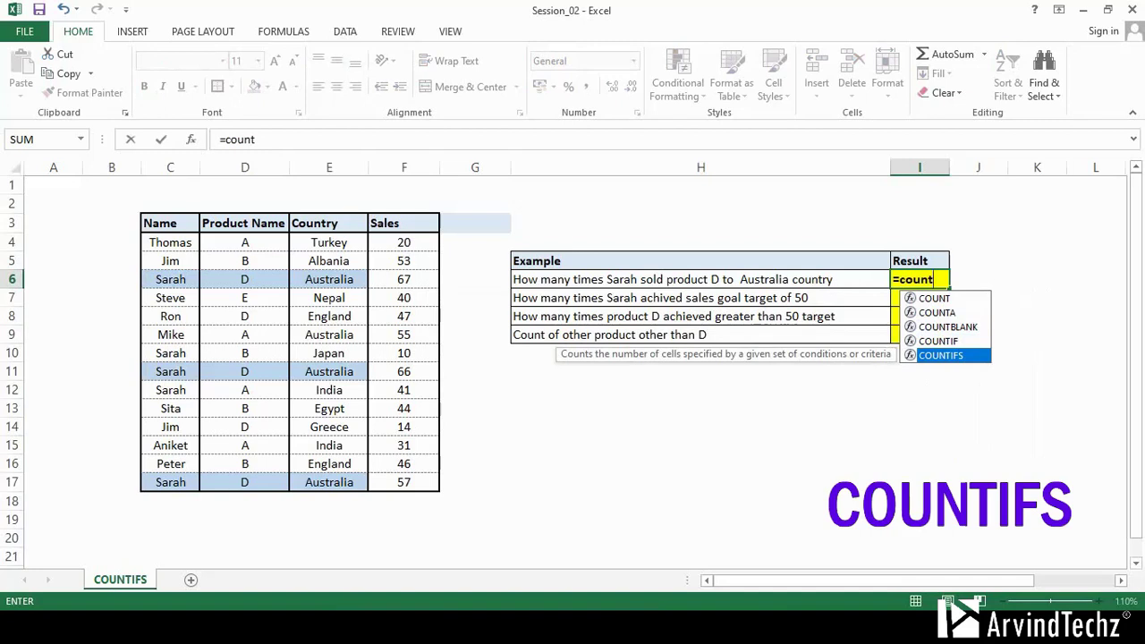
pyautogui.press('Tab')
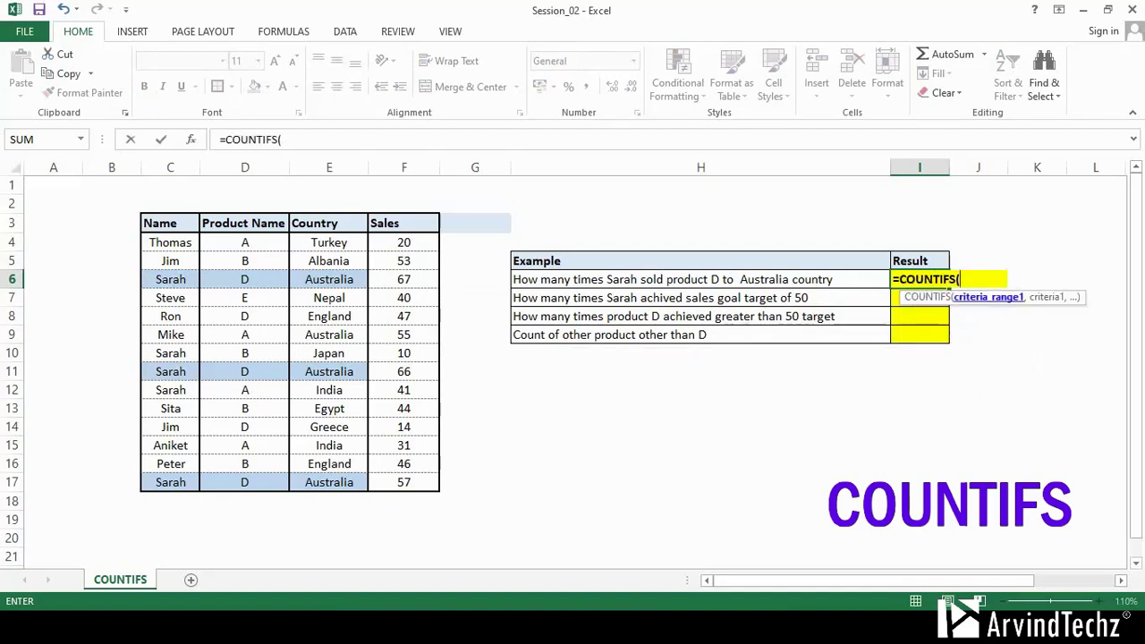
pyautogui.moveTo(170, 243); pyautogui.dragTo(170, 483)
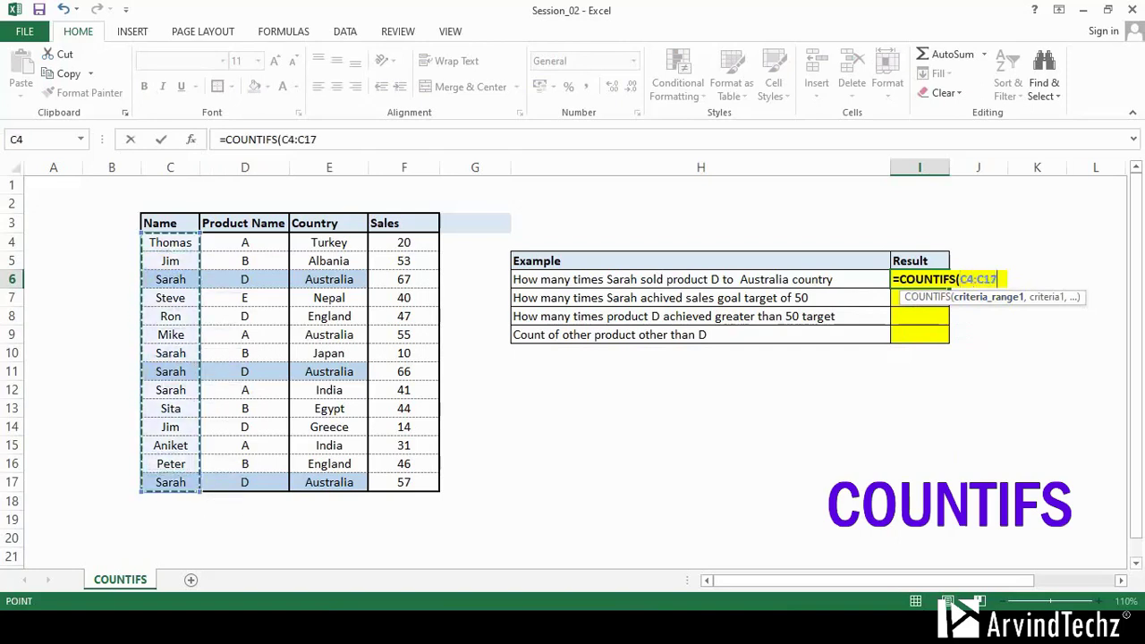
pyautogui.write(',"S')
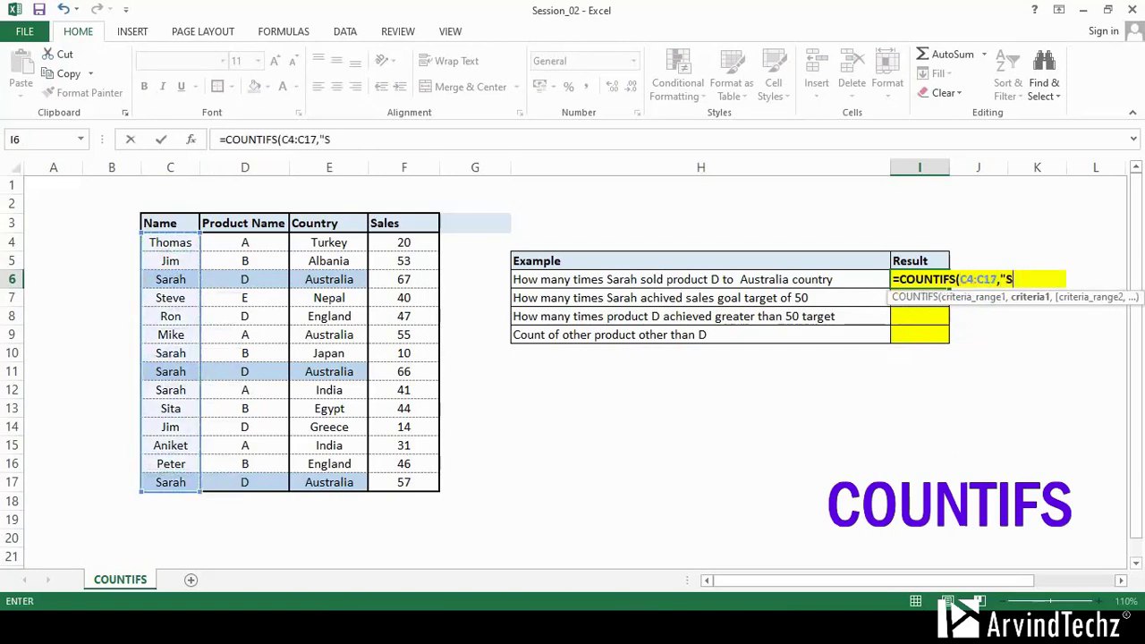
pyautogui.write('arah",')
pyautogui.moveTo(244, 243); pyautogui.dragTo(244, 483)
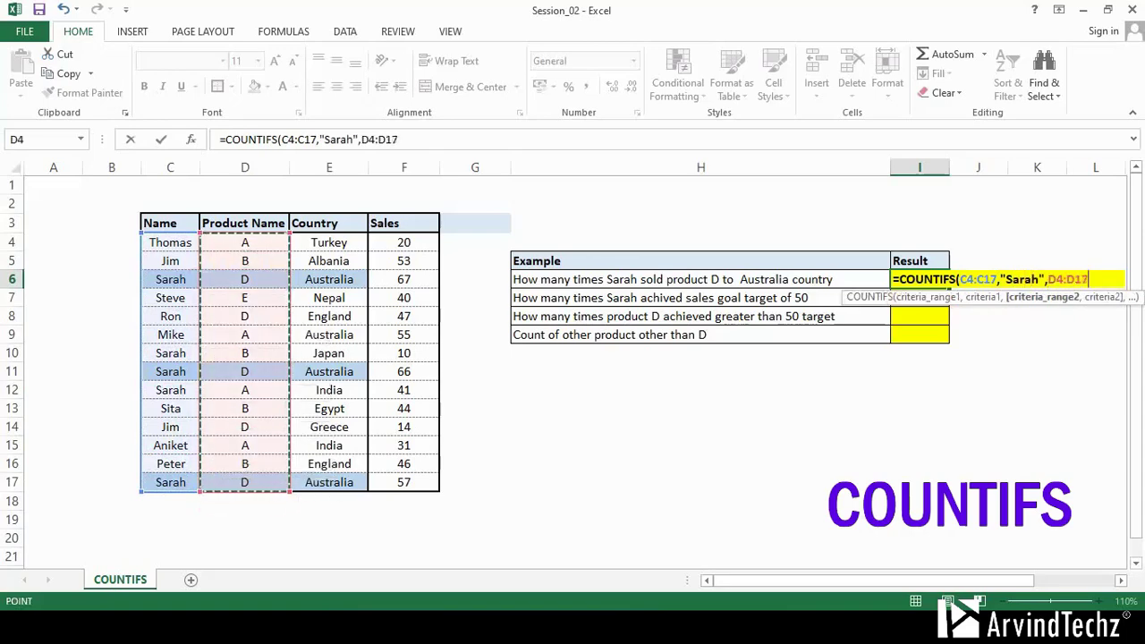
pyautogui.write(',"')
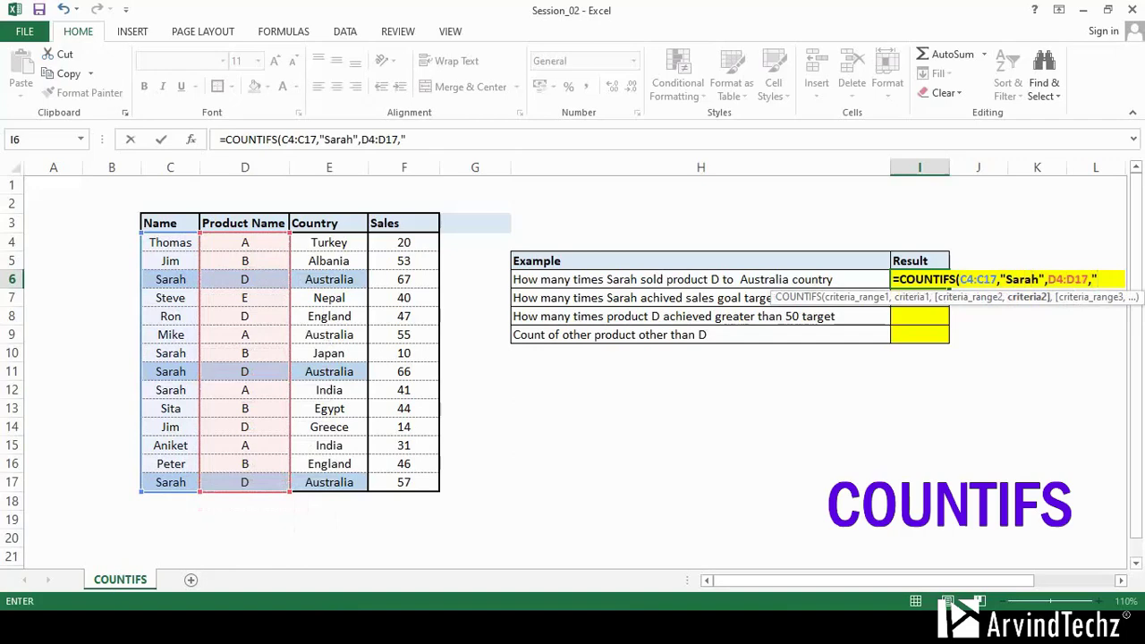
pyautogui.write('D"')
pyautogui.write(',')
pyautogui.moveTo(329, 242); pyautogui.dragTo(329, 482)
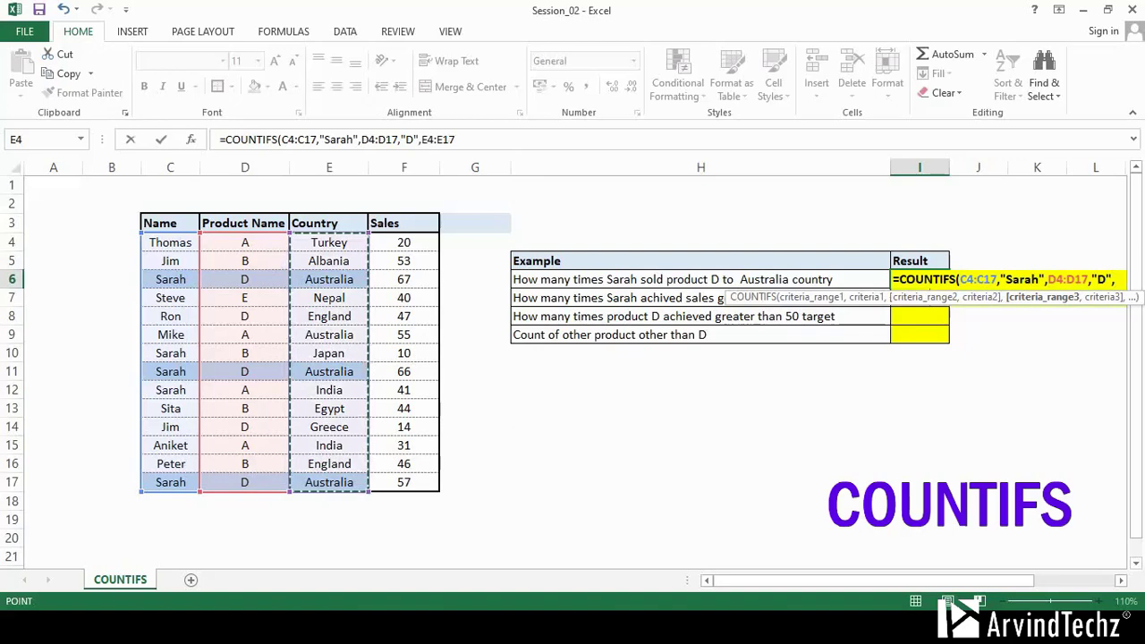
pyautogui.write(',')
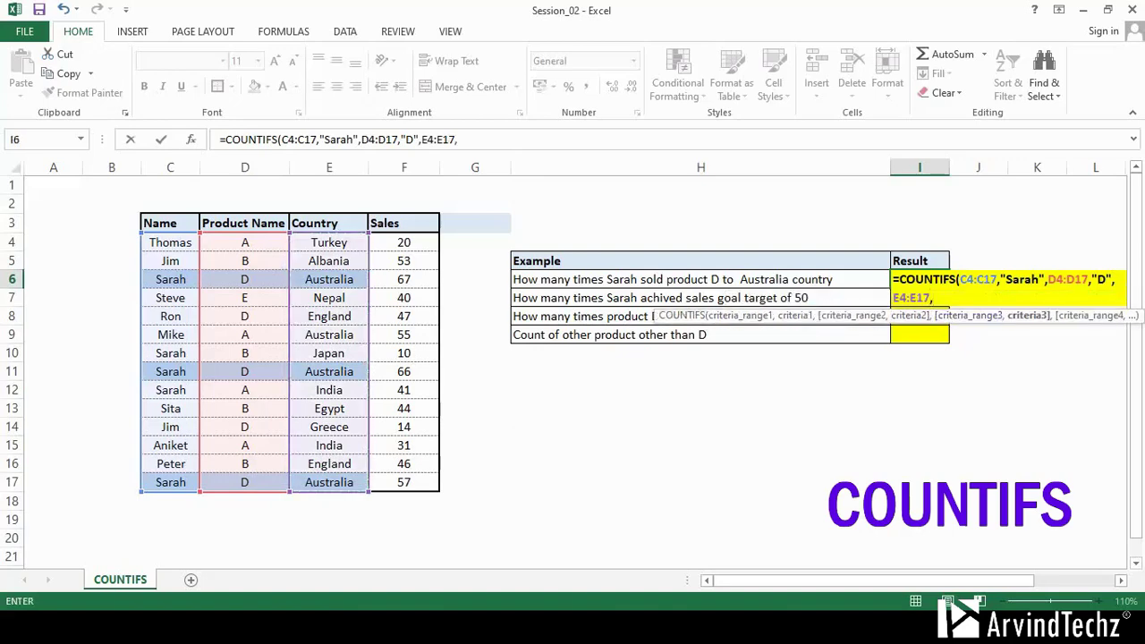
pyautogui.write('"Australia')
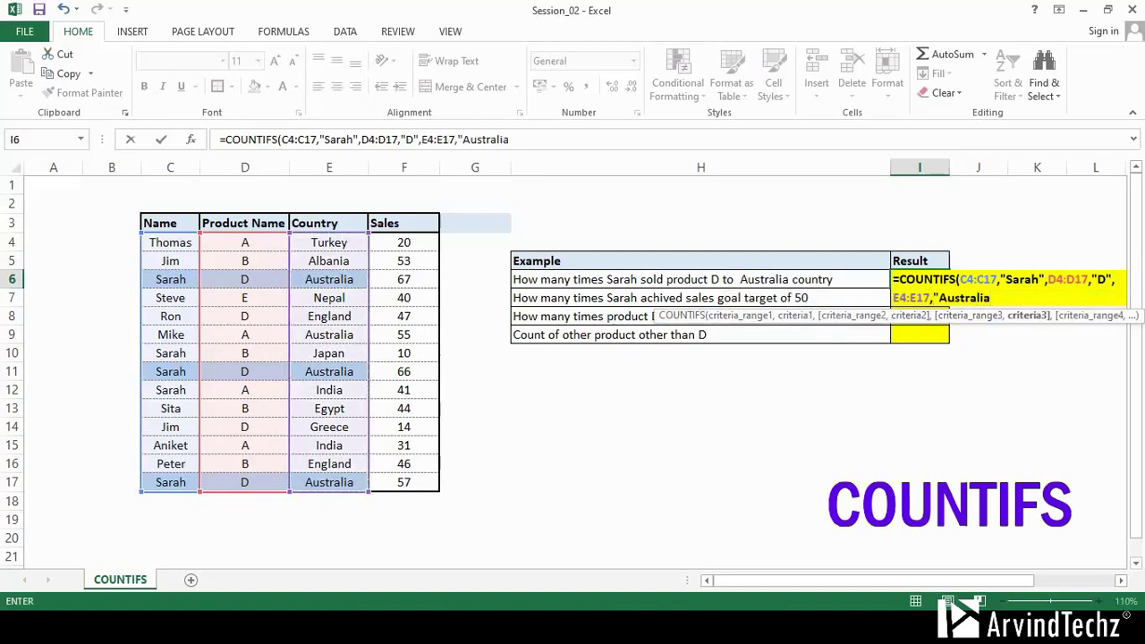
pyautogui.write('"')
pyautogui.write(')')
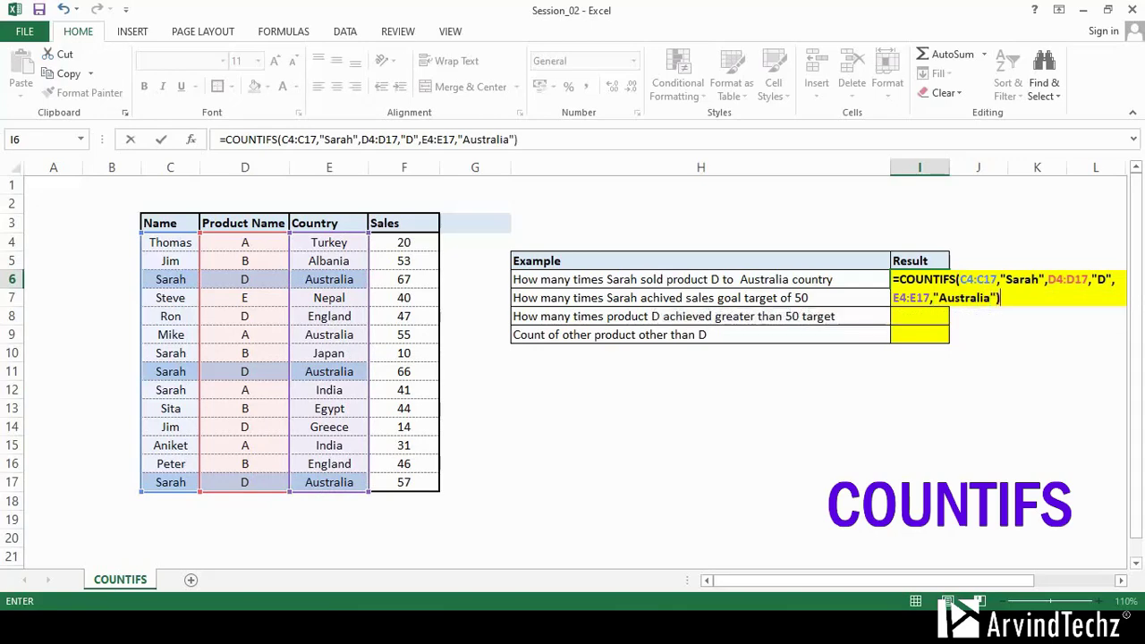
pyautogui.press('Return')
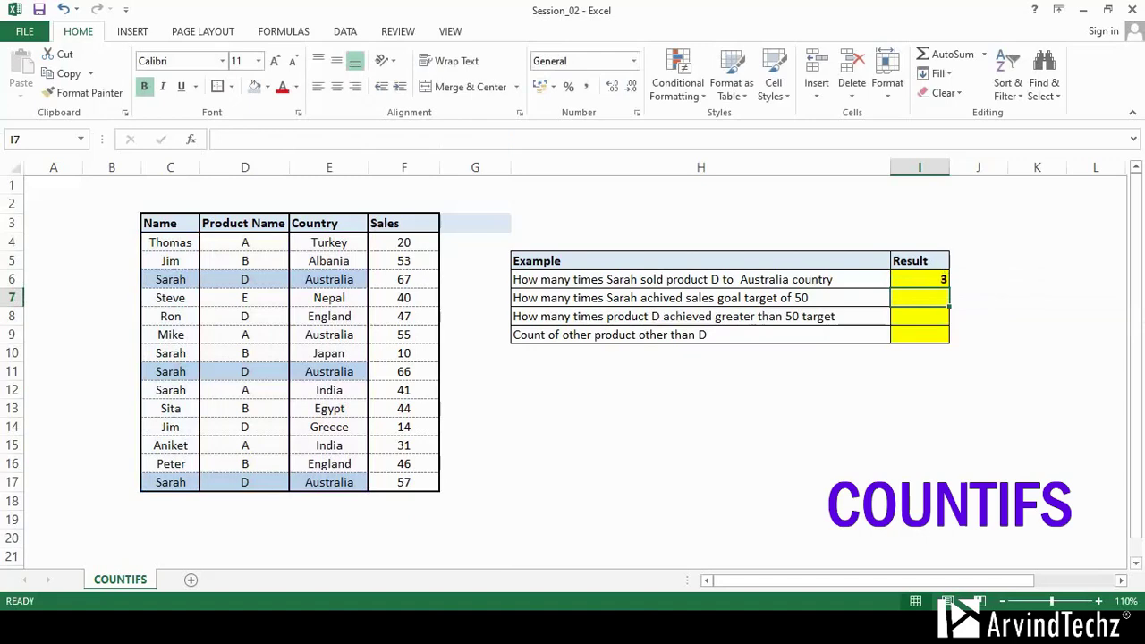
# Step: Enter =COUNTIFS(C4:C17,"Sarah",F4:F17,">50") in I7, giving 3
pyautogui.click(170, 279)
pyautogui.click(170, 482)
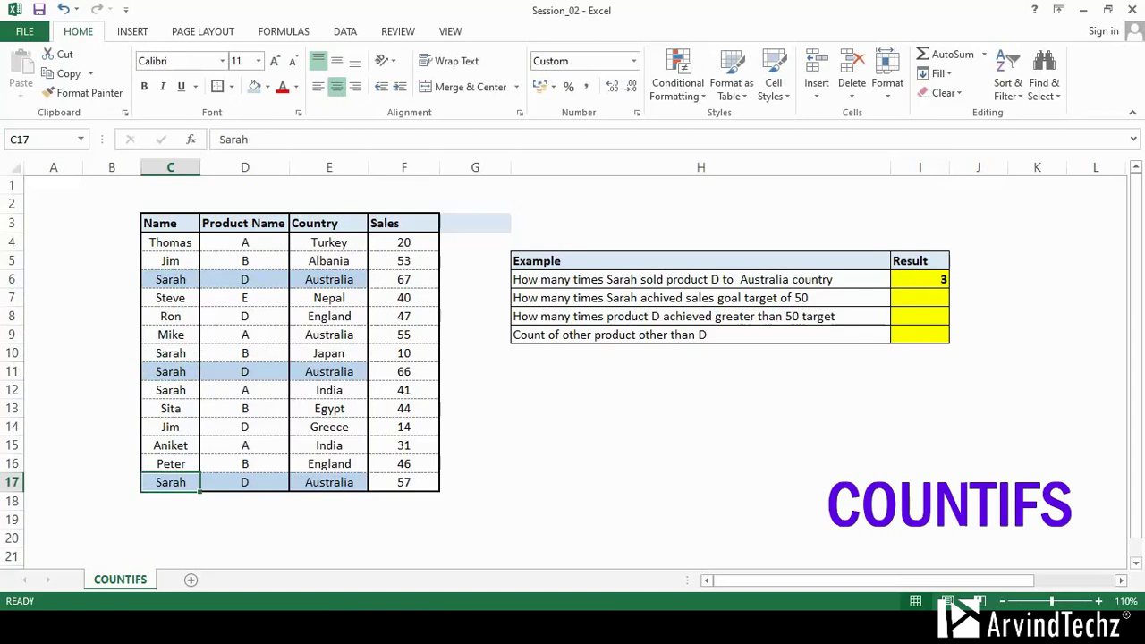
pyautogui.click(920, 298)
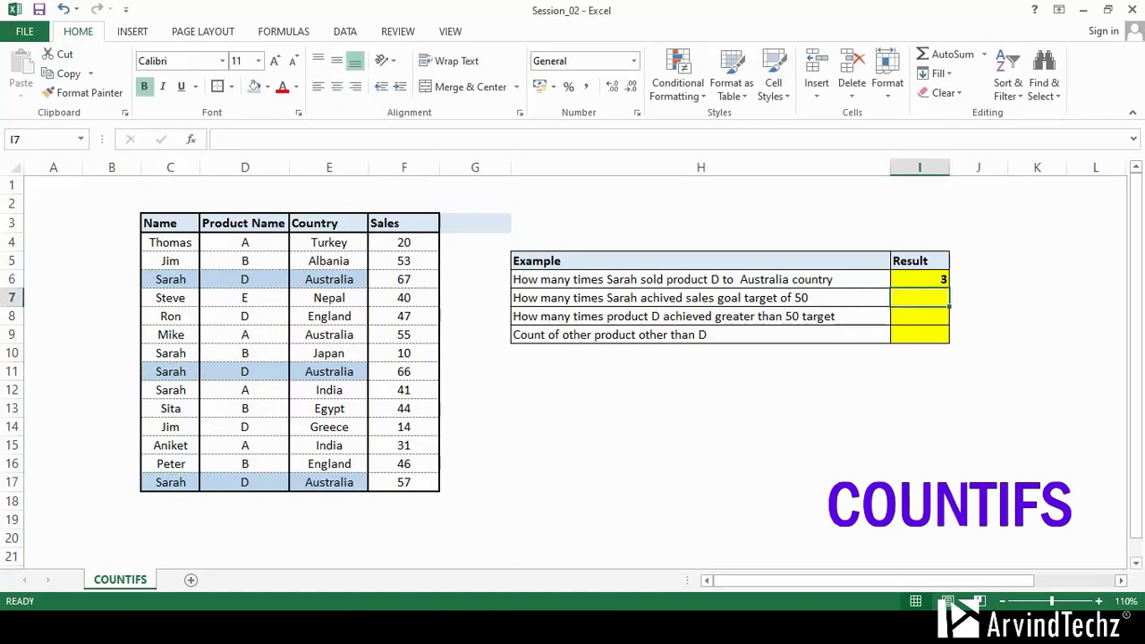
pyautogui.write('=c')
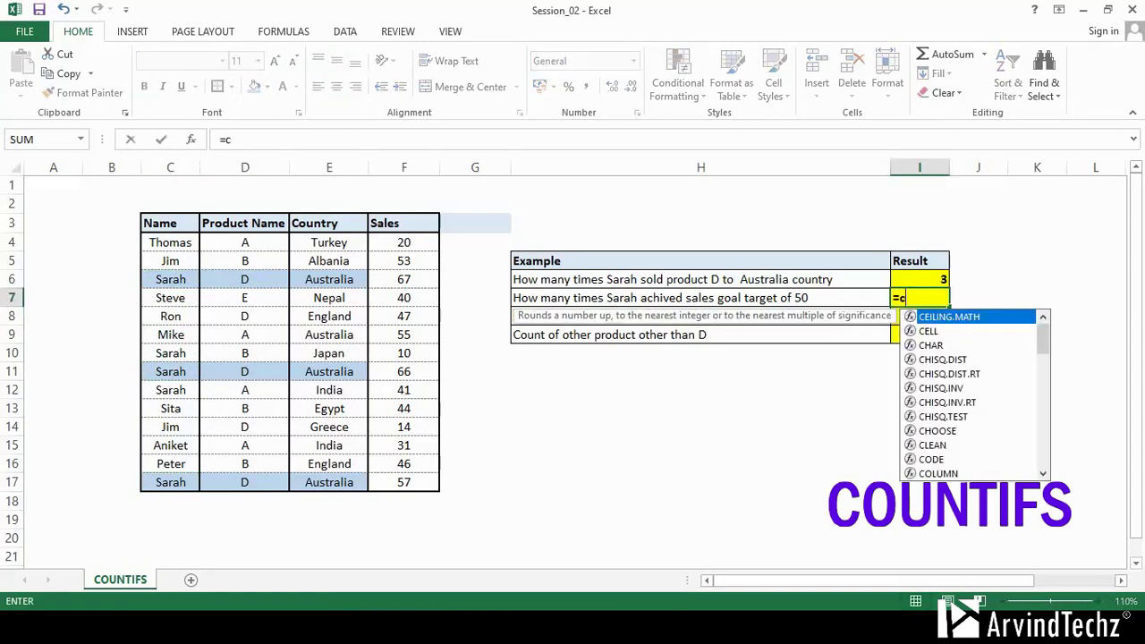
pyautogui.write('oun')
pyautogui.press('Down')
pyautogui.press('Down')
pyautogui.press('Down')
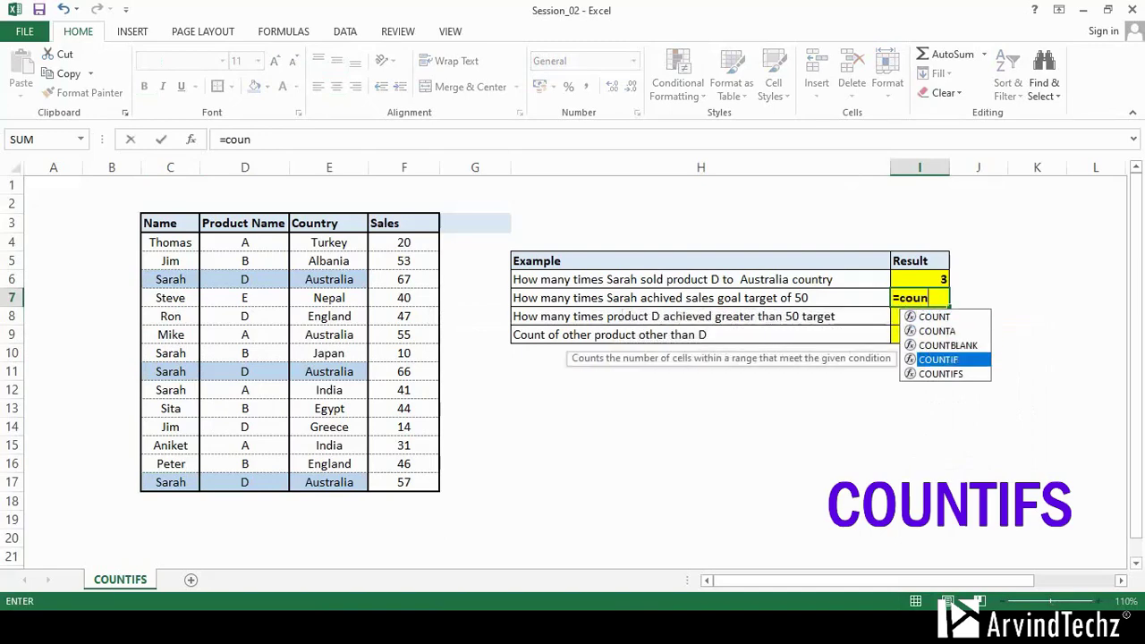
pyautogui.press('Down')
pyautogui.press('Tab')
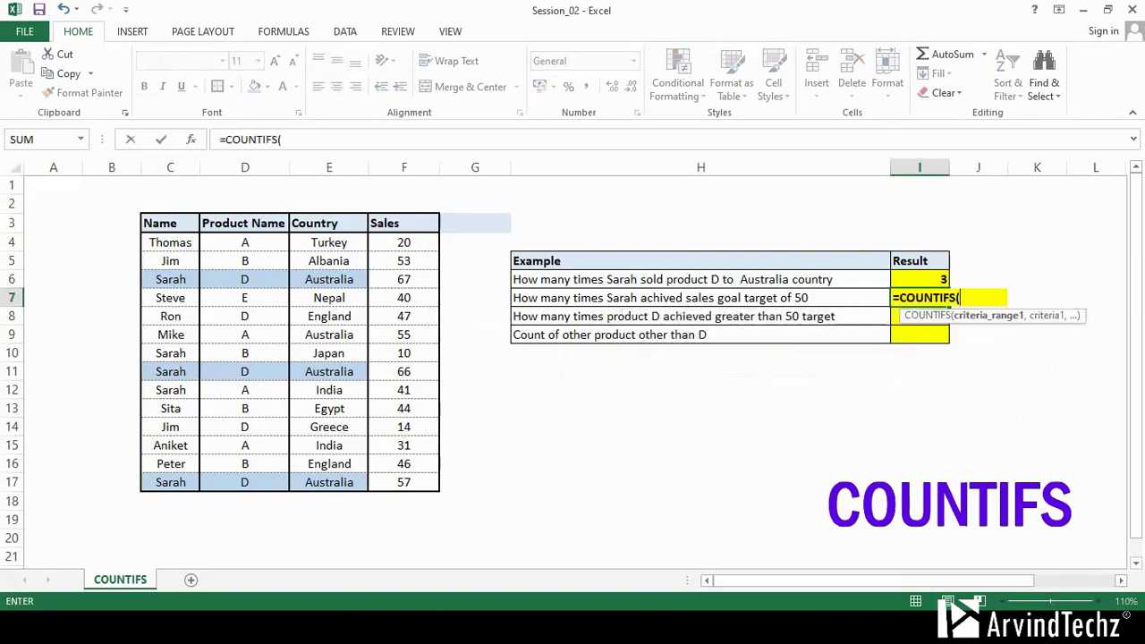
pyautogui.moveTo(170, 243); pyautogui.dragTo(170, 482)
pyautogui.write(',"Sarah",')
pyautogui.moveTo(403, 242); pyautogui.dragTo(403, 482)
pyautogui.write(',">50')
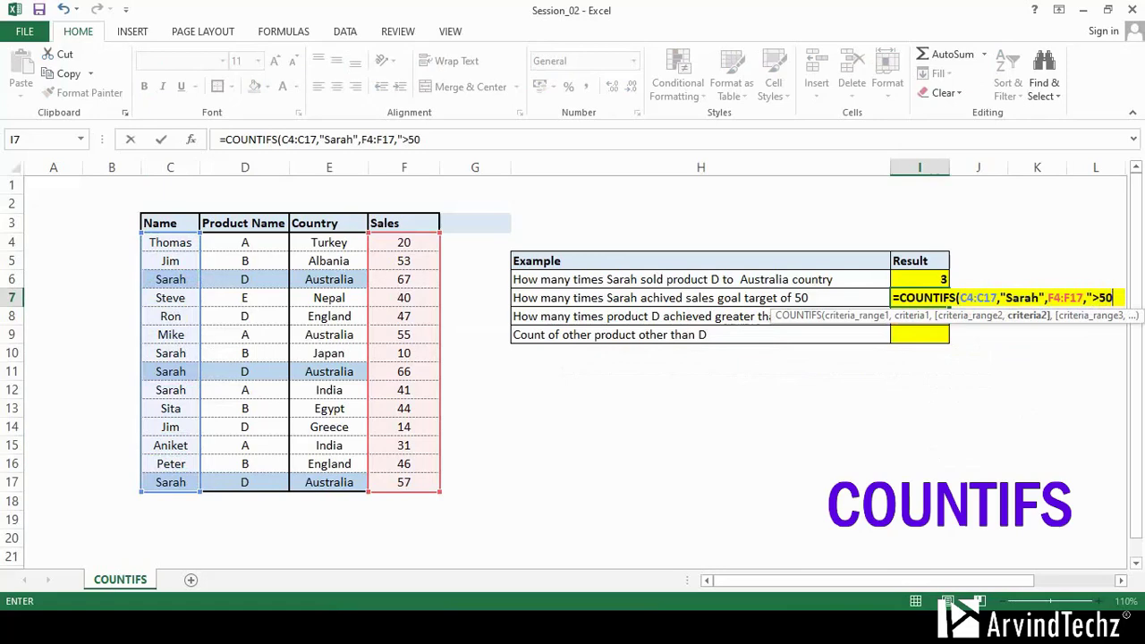
pyautogui.write('"')
pyautogui.write(')')
pyautogui.press('Return')
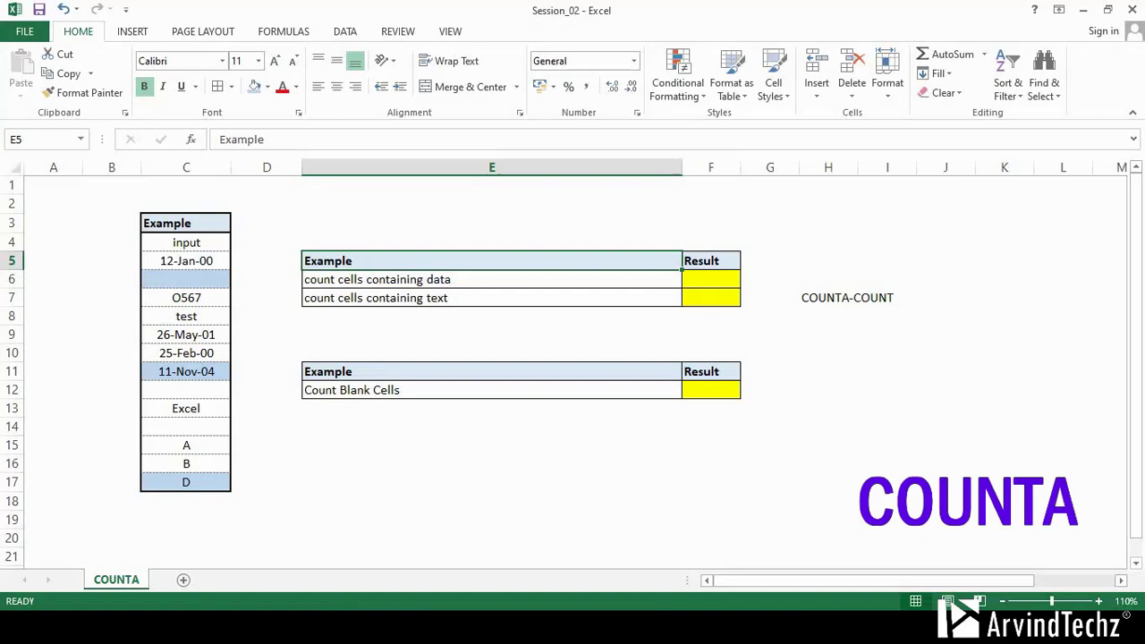
# Step: Enter =COUNTA(C4:C17) in F6, giving 11, and select C4:C17 to verify
pyautogui.press('Down')
pyautogui.press('Right')
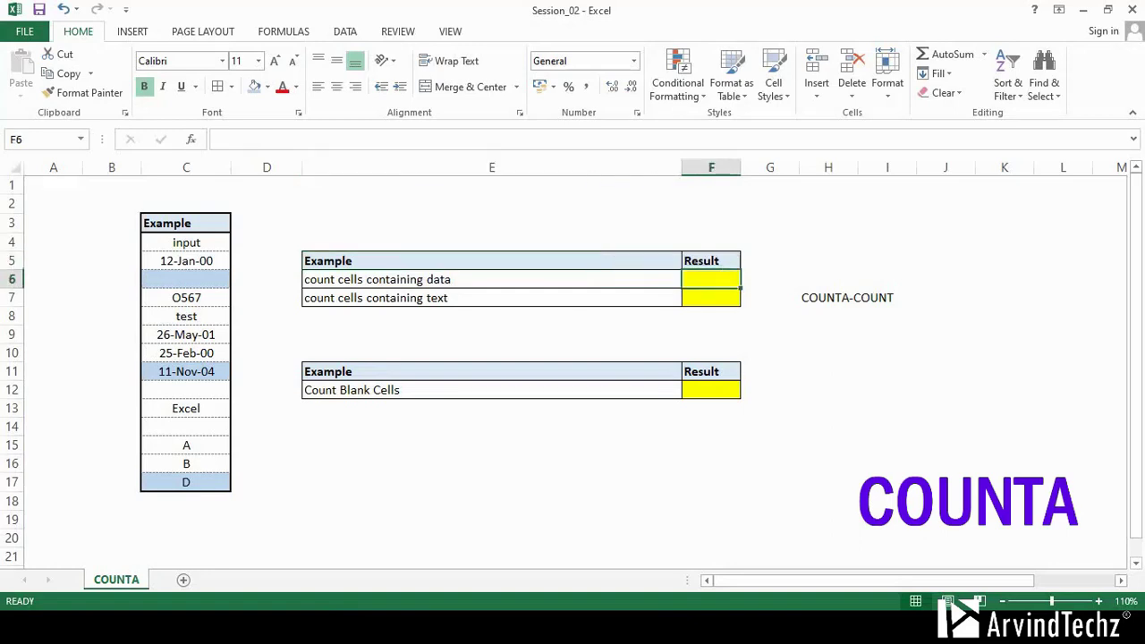
pyautogui.write('=cou')
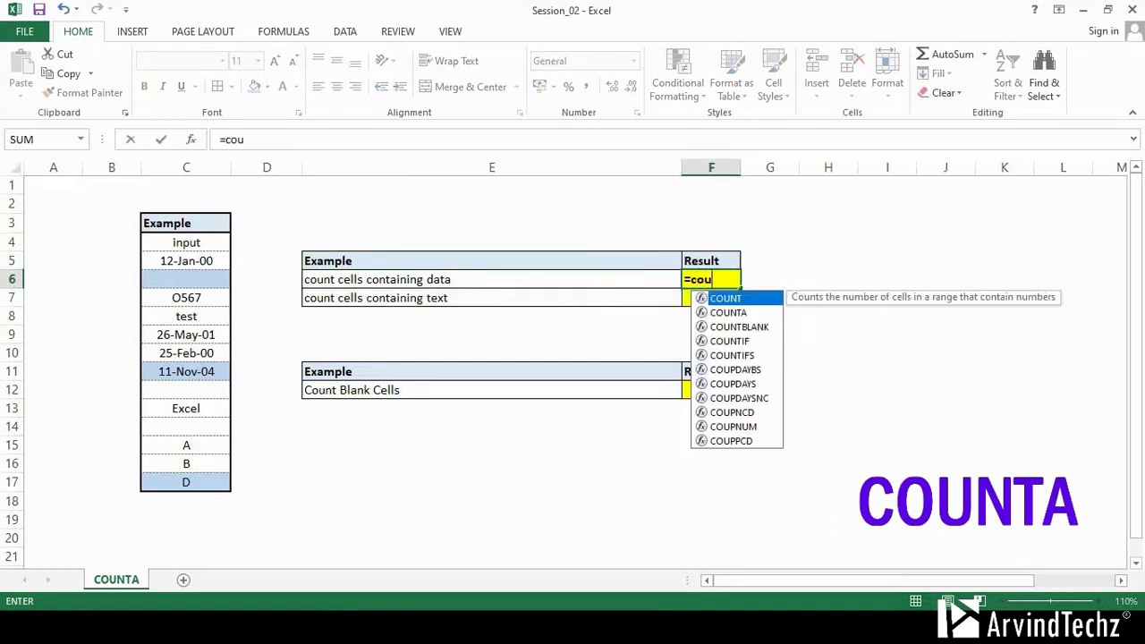
pyautogui.write('n')
pyautogui.press('Down')
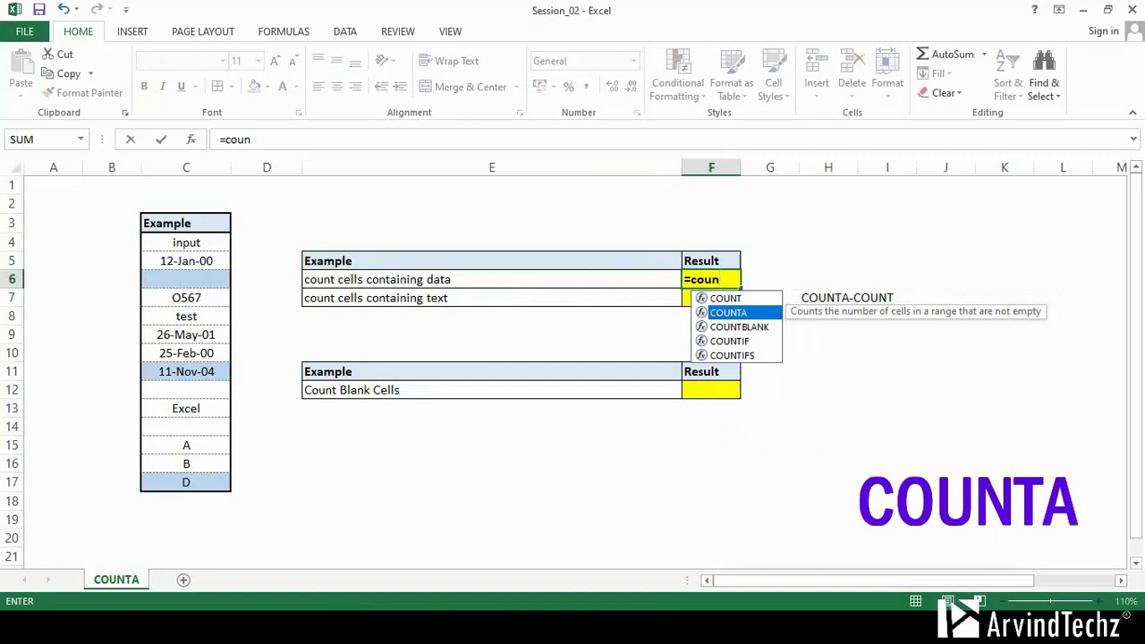
pyautogui.press('Tab')
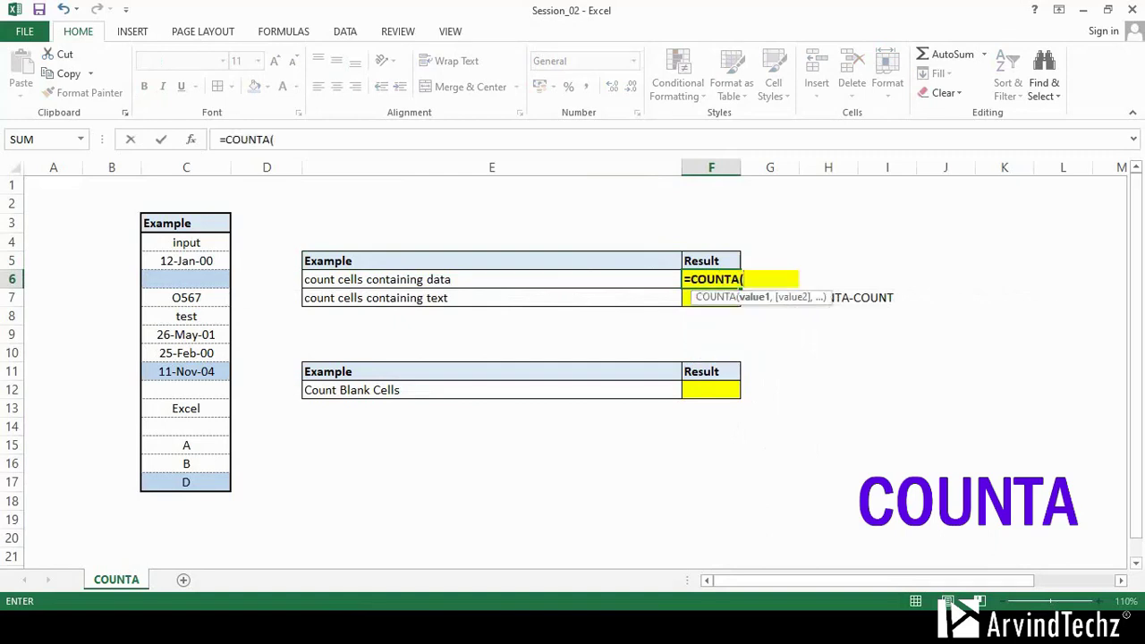
pyautogui.press('Left')
pyautogui.press('Left')
pyautogui.press('Left')
pyautogui.press('Left')
pyautogui.press('Right')
pyautogui.press('Up')
pyautogui.press('Up')
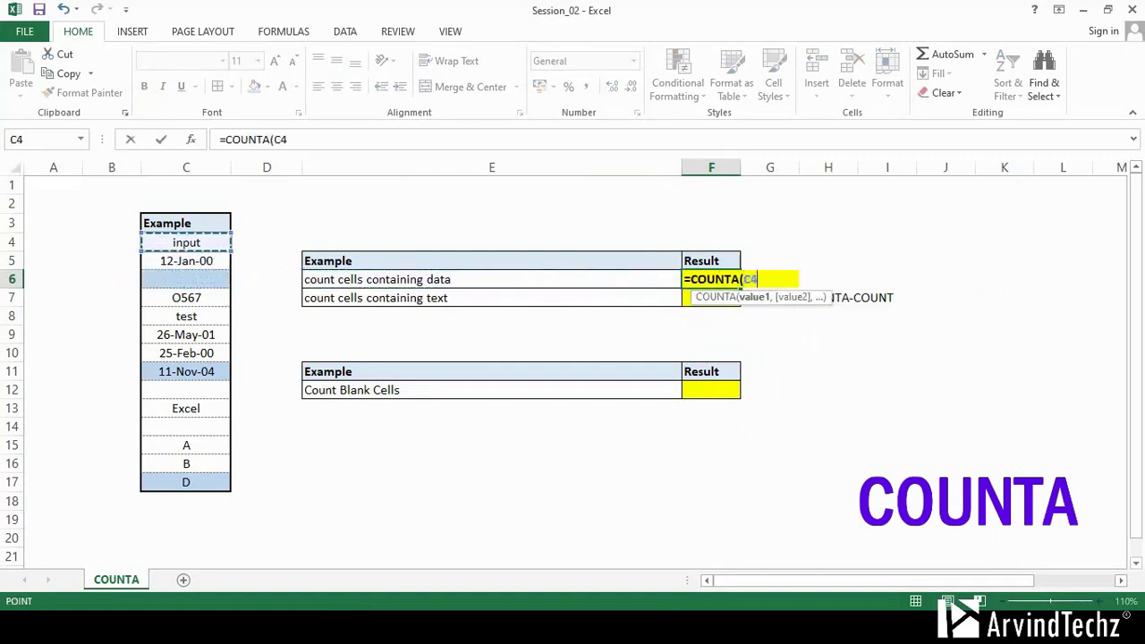
pyautogui.hotkey('shift', 'Down')
pyautogui.hotkey('shift', 'Down')
pyautogui.hotkey('shift', 'Down')
pyautogui.hotkey('shift', 'Down')
pyautogui.hotkey('shift', 'Down')
pyautogui.hotkey('shift', 'Down')
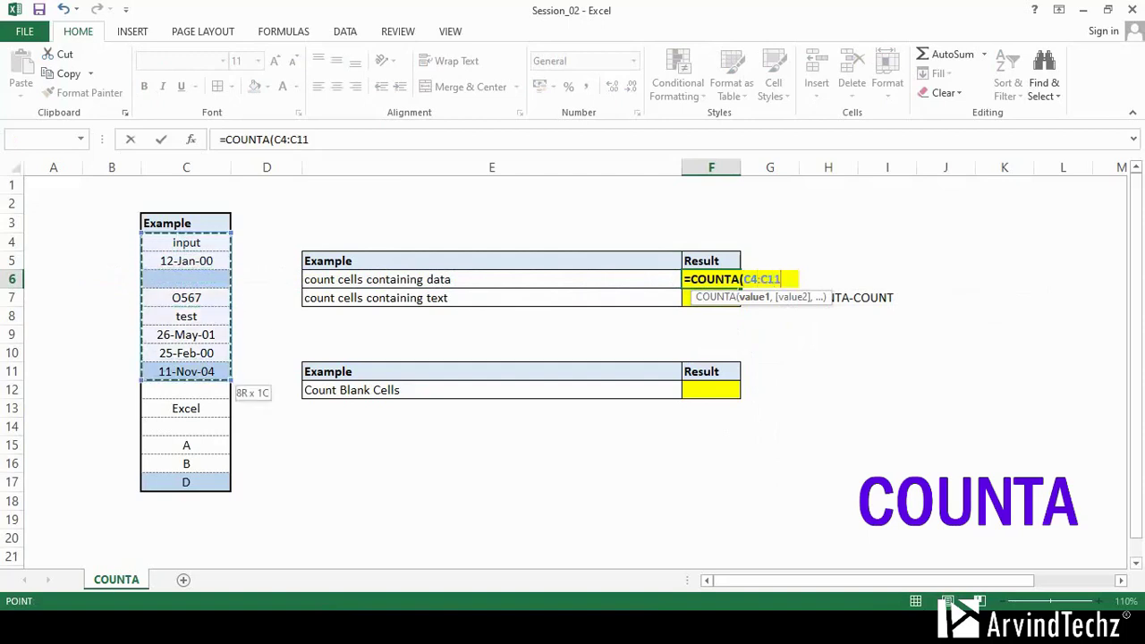
pyautogui.hotkey('shift', 'Down')
pyautogui.hotkey('shift', 'Down')
pyautogui.hotkey('shift', 'Down')
pyautogui.hotkey('shift', 'Down')
pyautogui.hotkey('shift', 'Down')
pyautogui.hotkey('shift', 'Down')
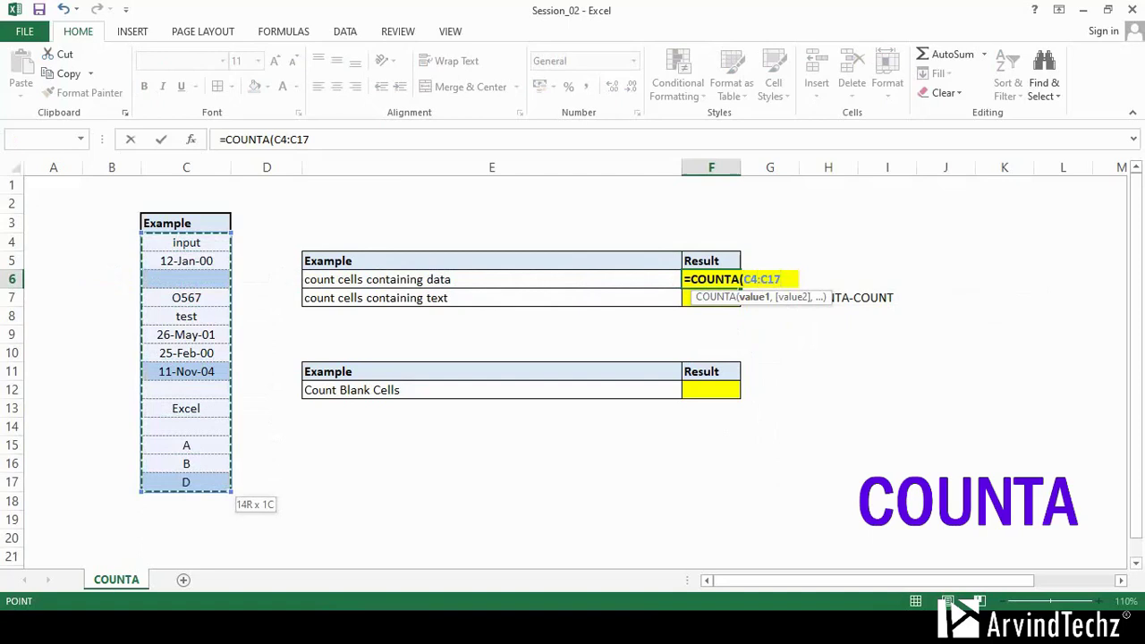
pyautogui.press('Return')
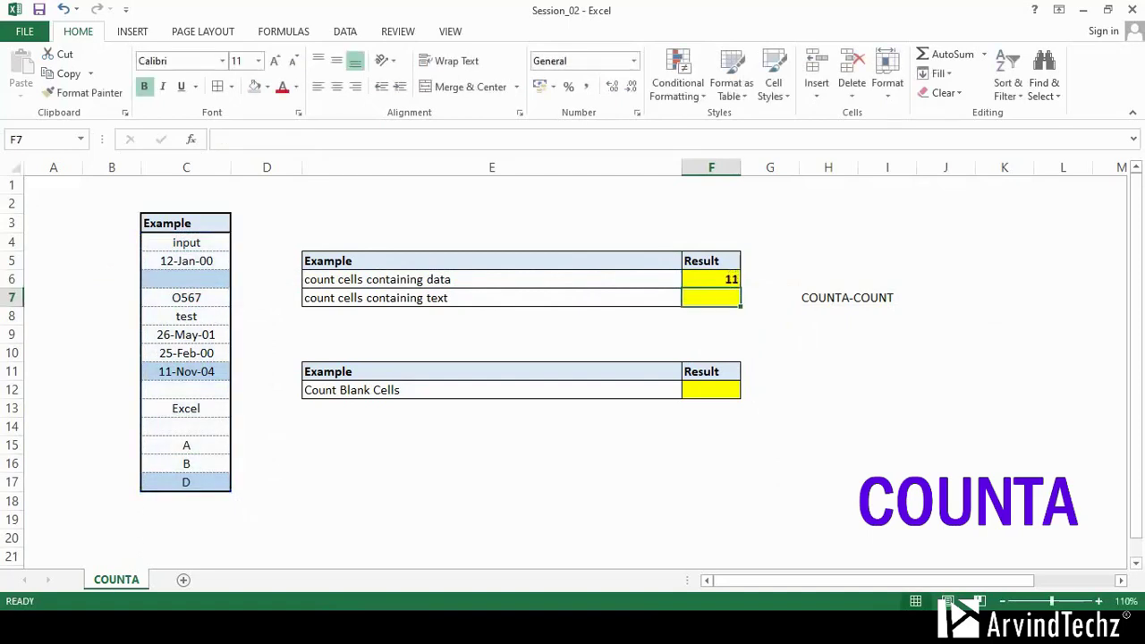
pyautogui.moveTo(186, 243); pyautogui.dragTo(186, 482)
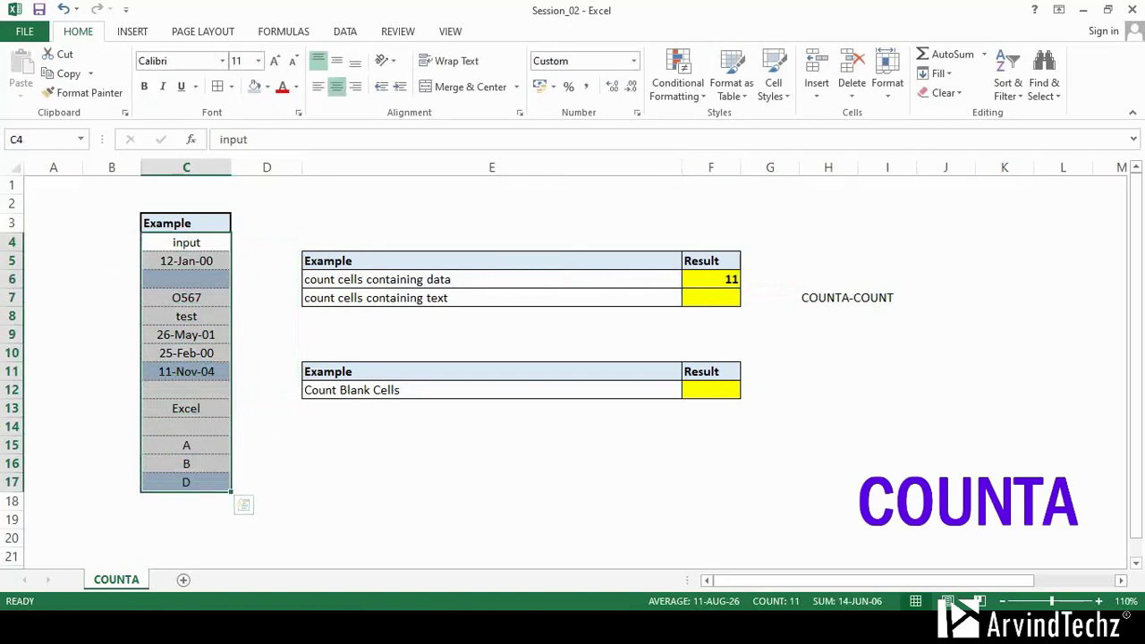
# Step: Enter =COUNTA(C4:C17)-COUNT(C4:C17) in F7, giving 7 text cells
pyautogui.doubleClick(711, 298)
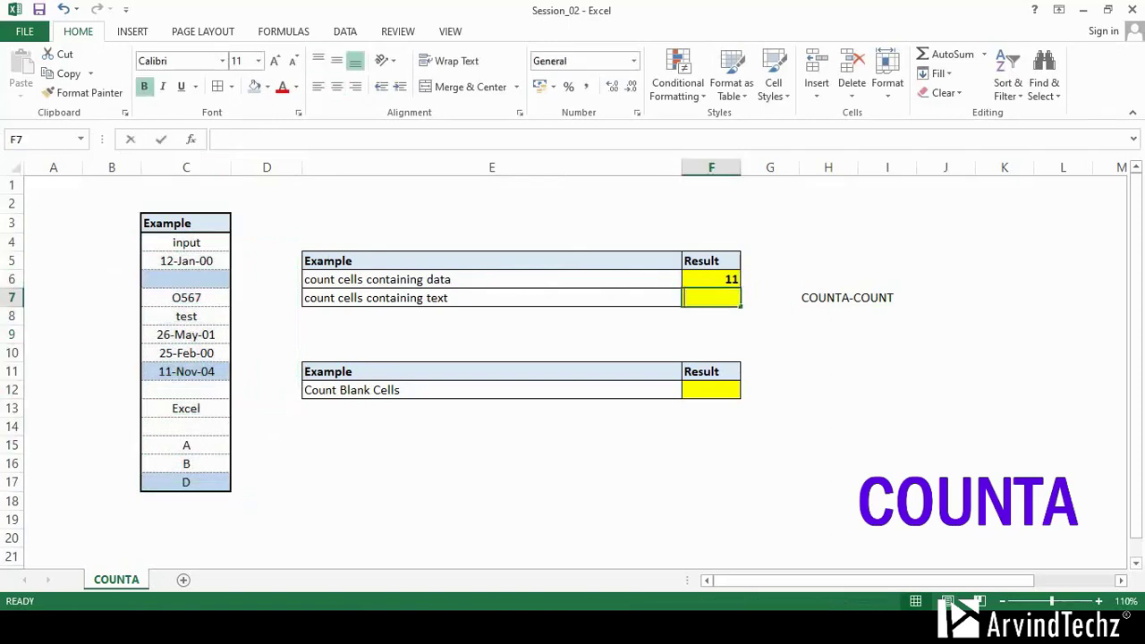
pyautogui.write('=coun')
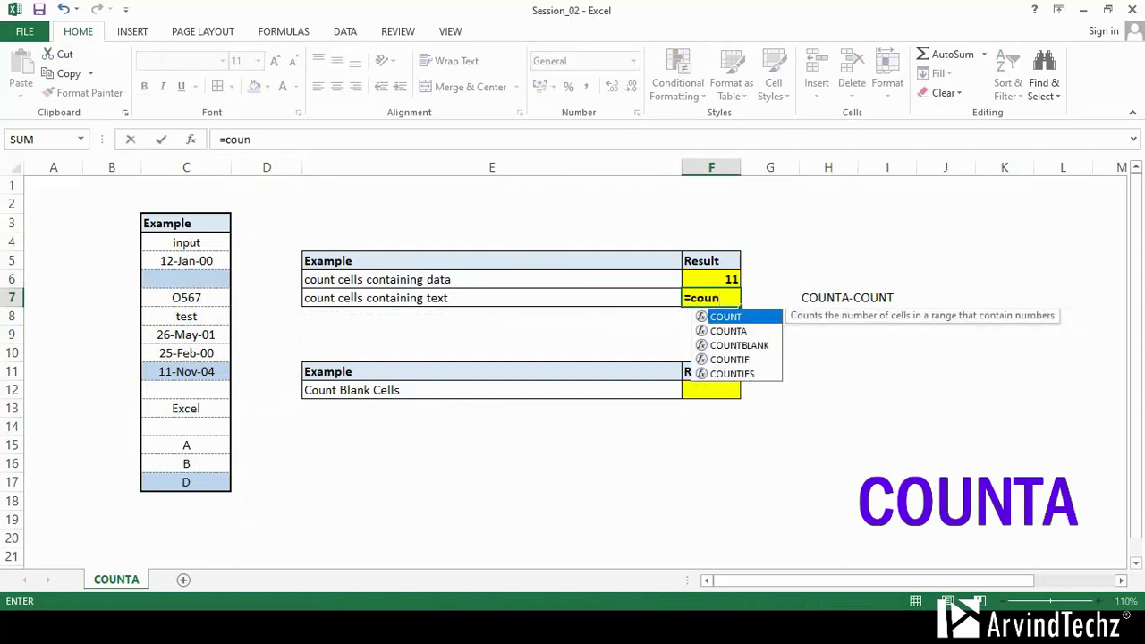
pyautogui.press('Down')
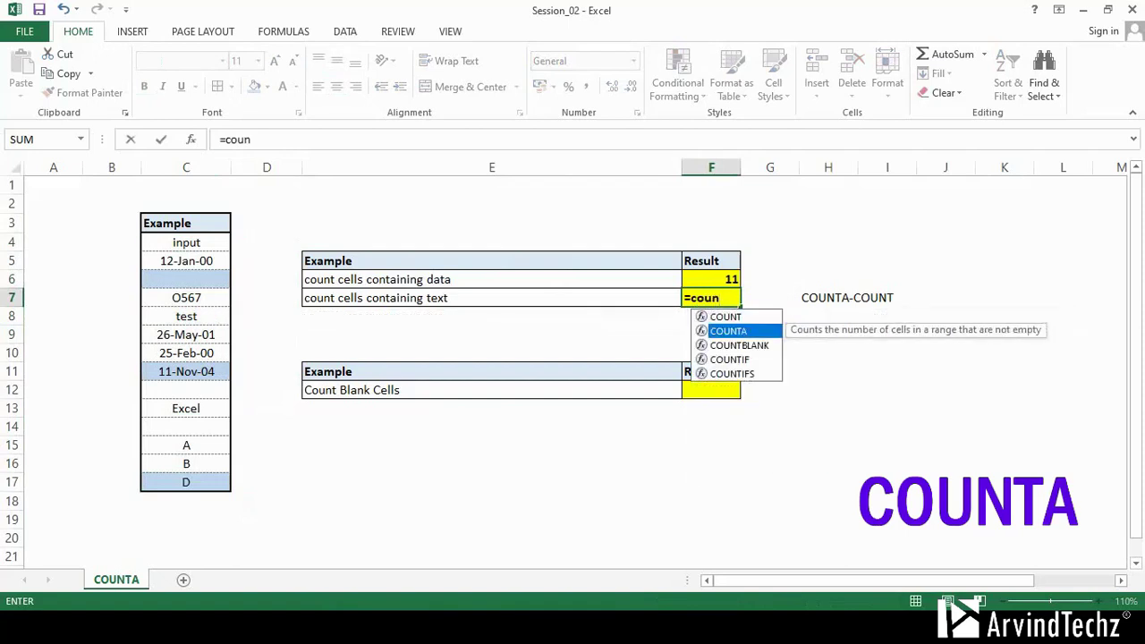
pyautogui.press('Tab')
pyautogui.moveTo(186, 242); pyautogui.dragTo(186, 482)
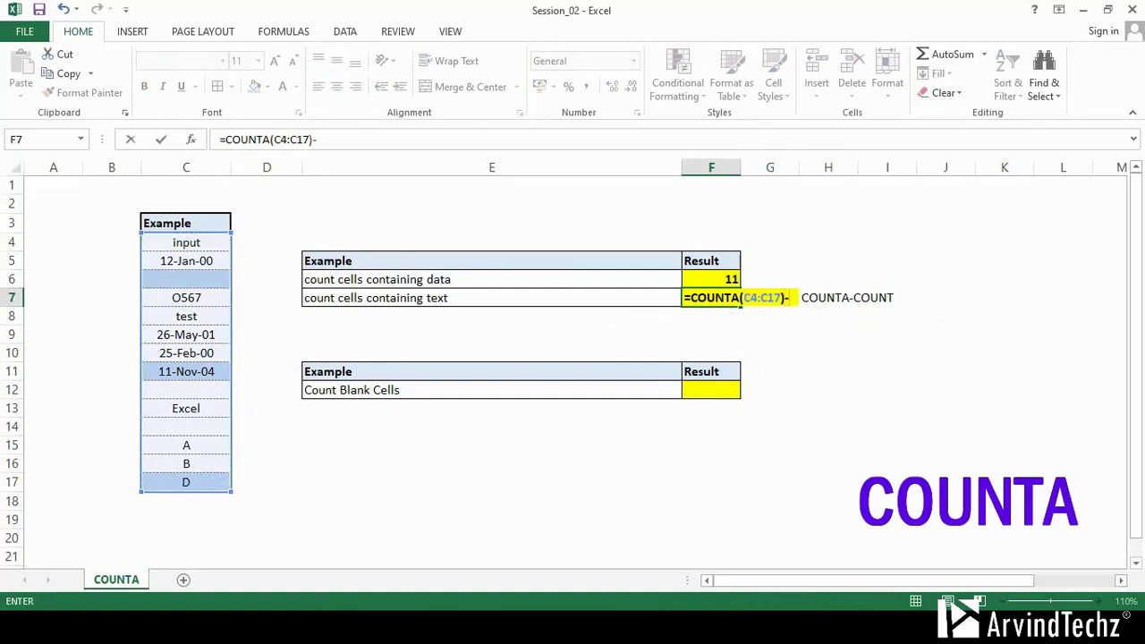
pyautogui.write('-cou')
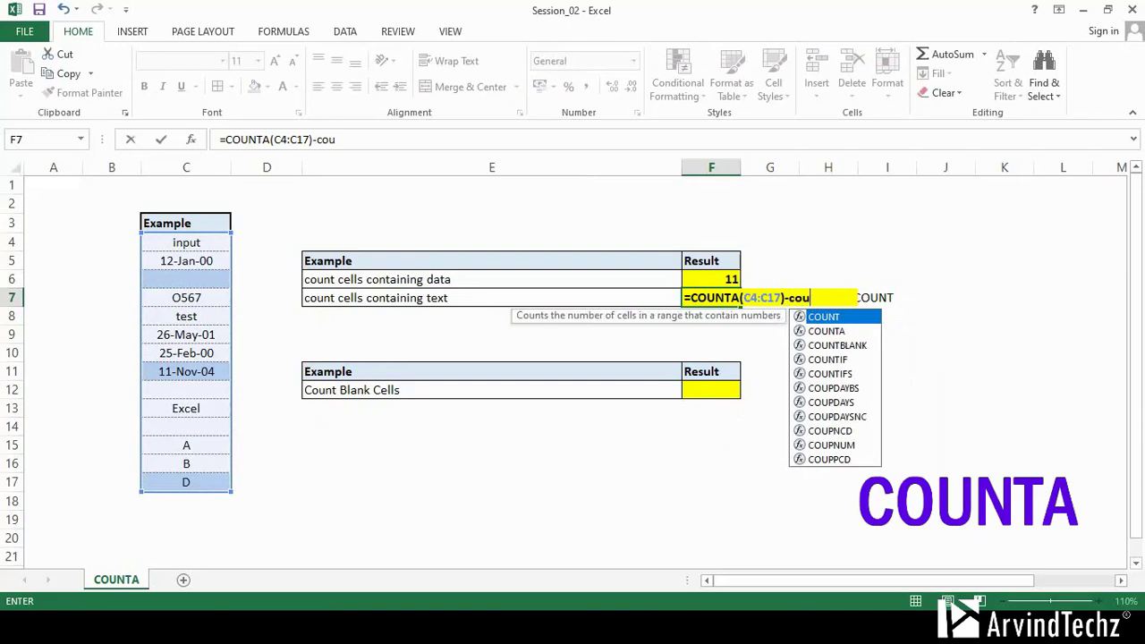
pyautogui.press('Tab')
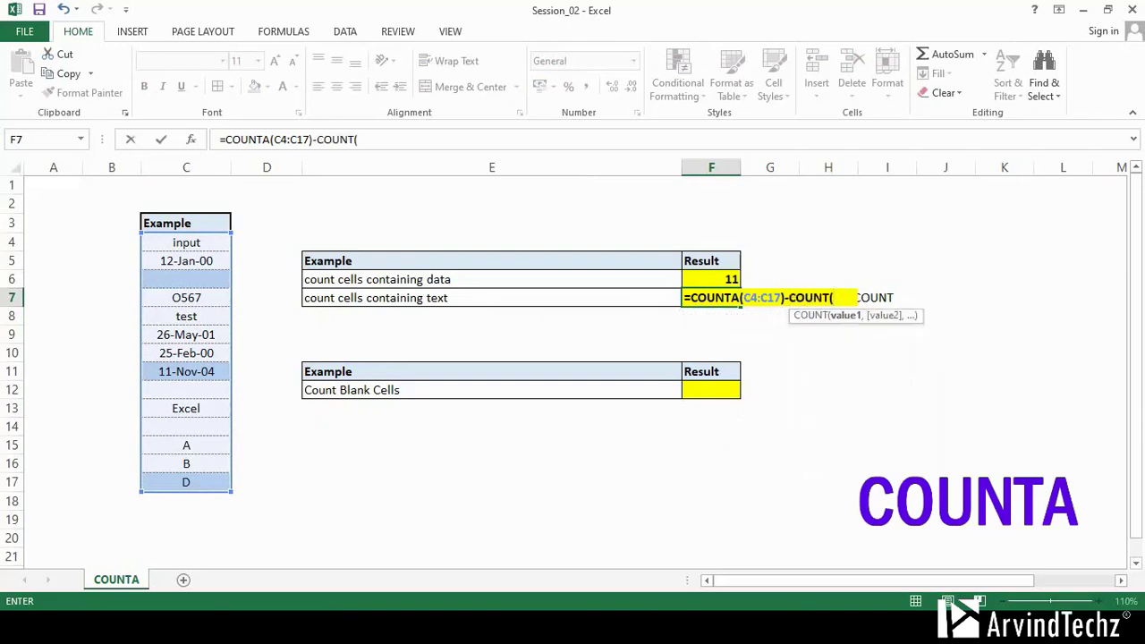
pyautogui.moveTo(186, 242); pyautogui.dragTo(206, 483)
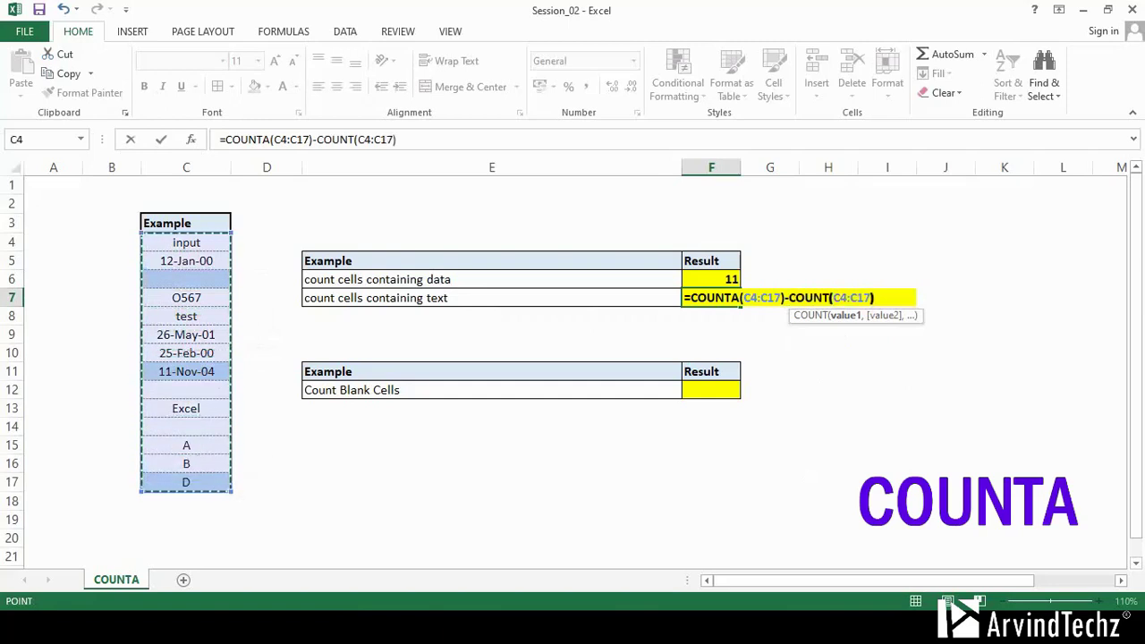
pyautogui.press('Return')
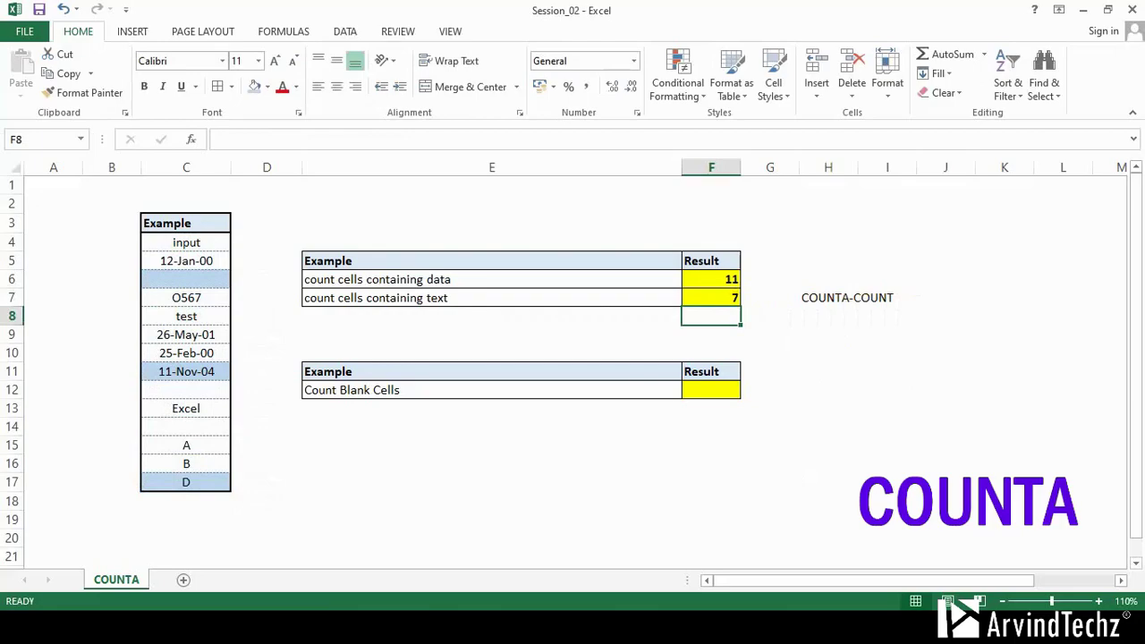
pyautogui.click(186, 242)
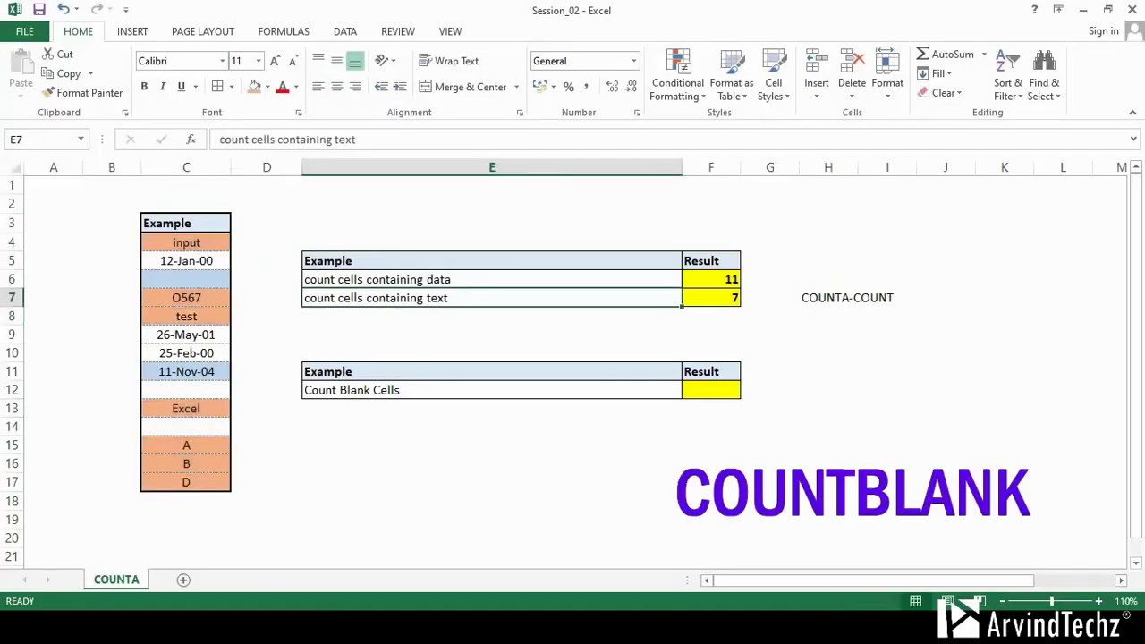
# Step: Enter =COUNTBLANK(C4:C17) in F12, giving 3, and highlight blank cells C6, C12 and C14
pyautogui.press('Right')
pyautogui.press('Down')
pyautogui.press('Down')
pyautogui.press('Down')
pyautogui.write('=')
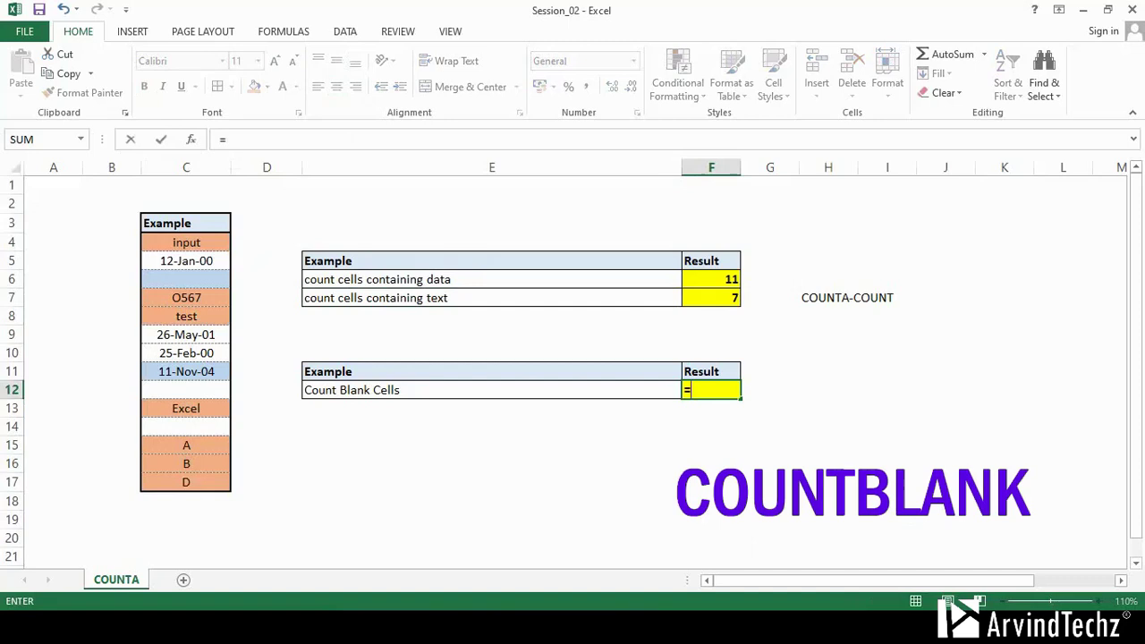
pyautogui.write('coun')
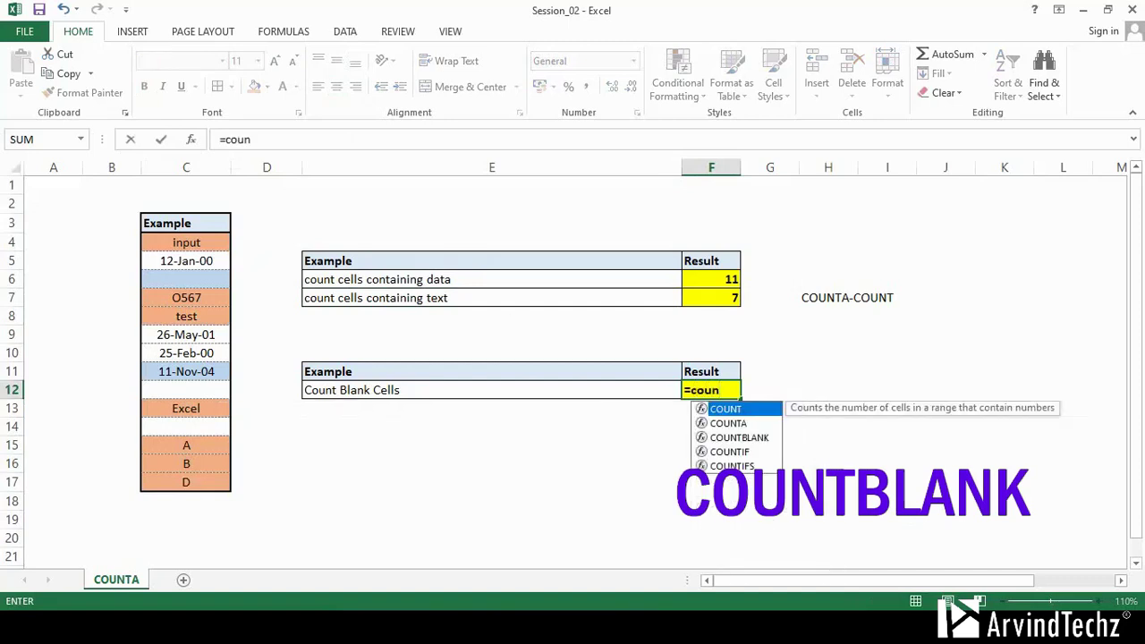
pyautogui.press('Down')
pyautogui.press('Down')
pyautogui.press('Tab')
pyautogui.moveTo(186, 242); pyautogui.dragTo(186, 482)
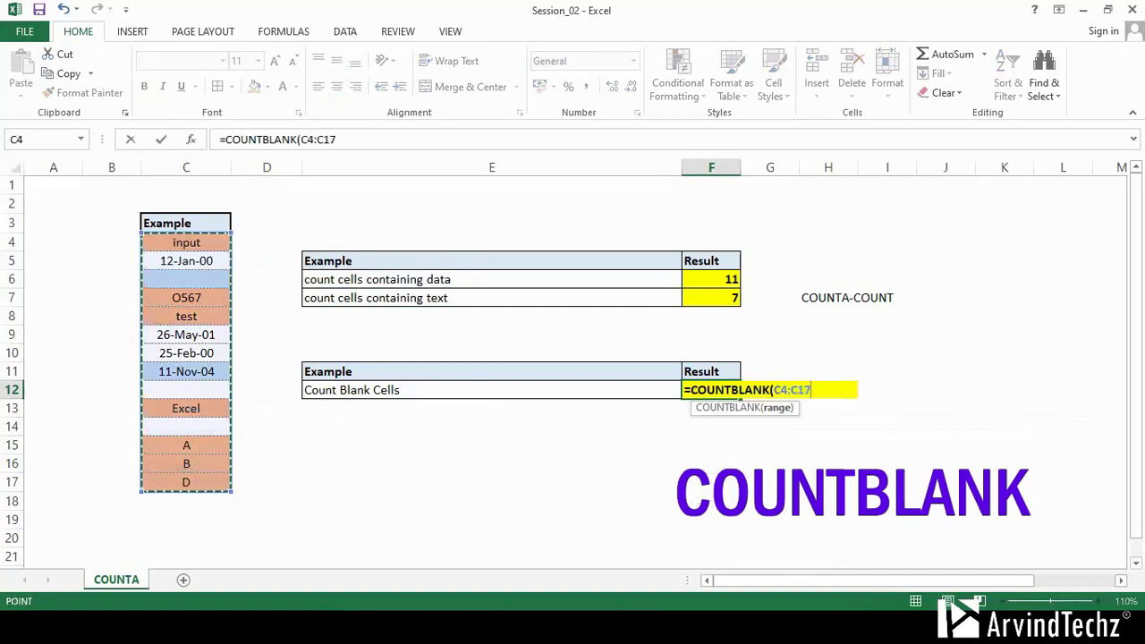
pyautogui.write(')')
pyautogui.press('Return')
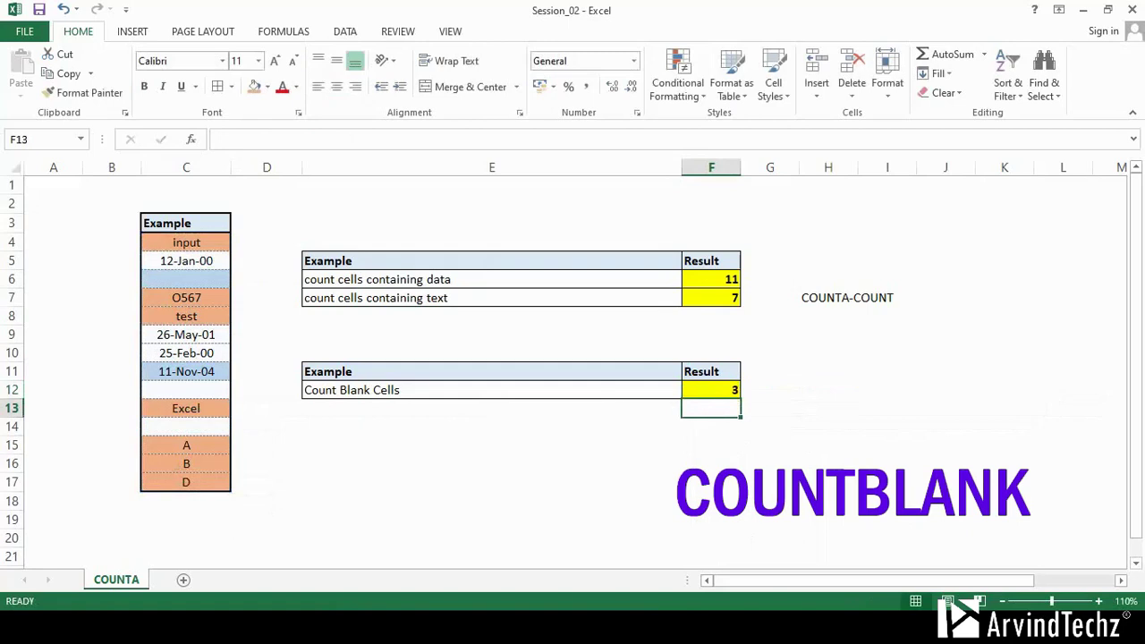
pyautogui.click(186, 279)
pyautogui.keyDown('ctrl'); pyautogui.click(186, 390); pyautogui.keyUp('ctrl')
pyautogui.keyDown('ctrl'); pyautogui.click(186, 426); pyautogui.keyUp('ctrl')
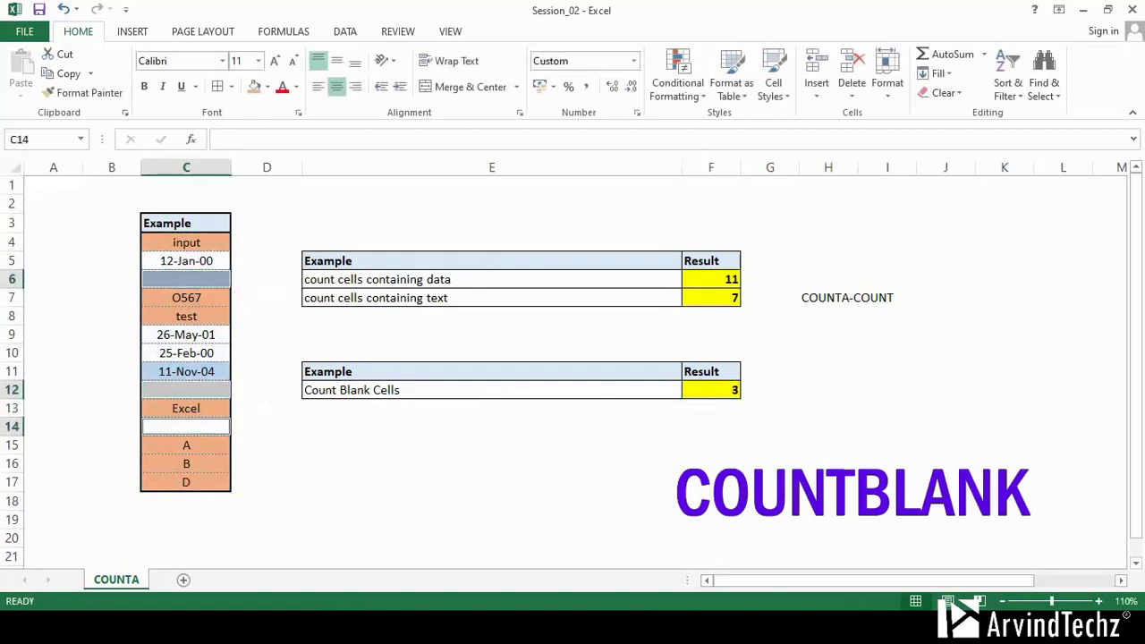